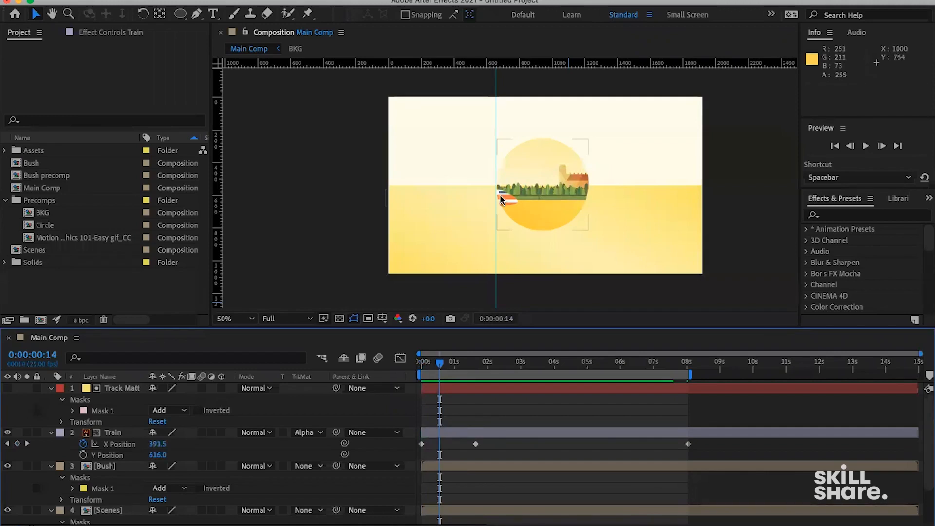
Create an ellipse shape layer filling the whole composition, with the current time at 0:00:00:00
drag(440, 366, 420, 370)
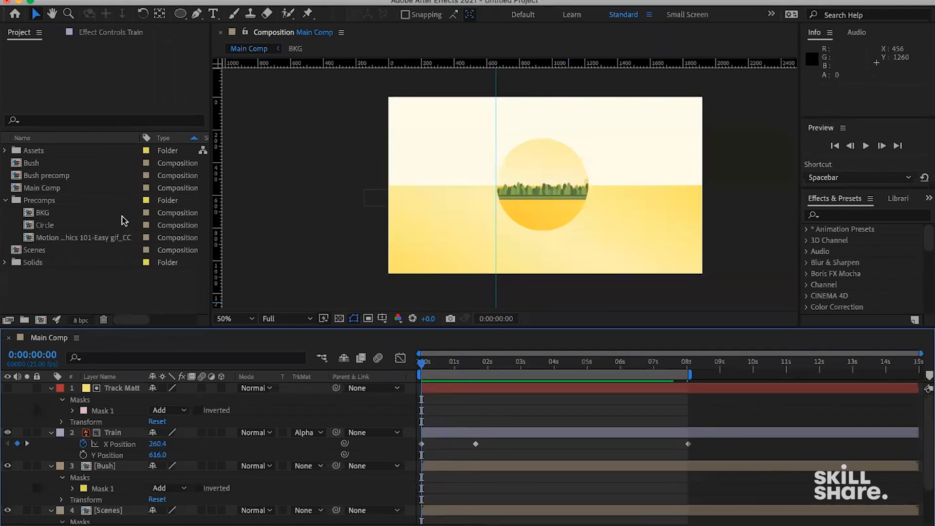
click(180, 17)
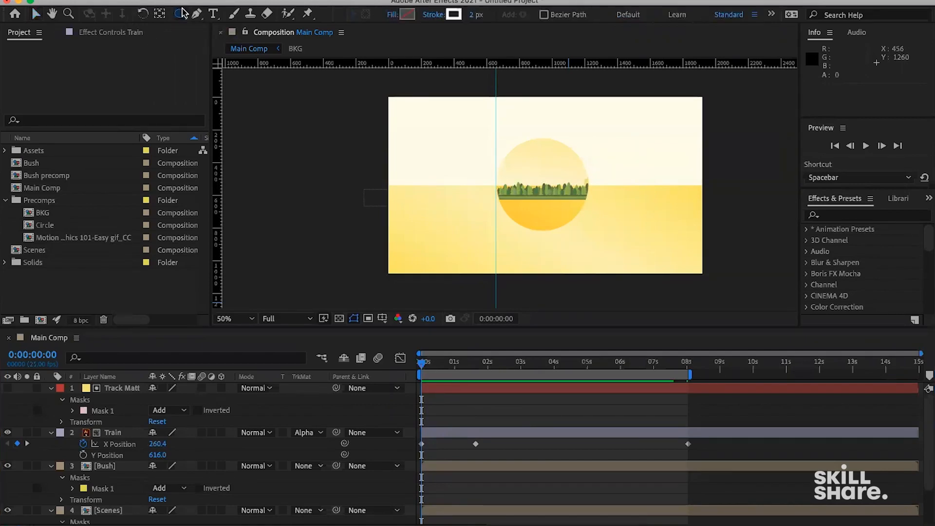
double_click(180, 17)
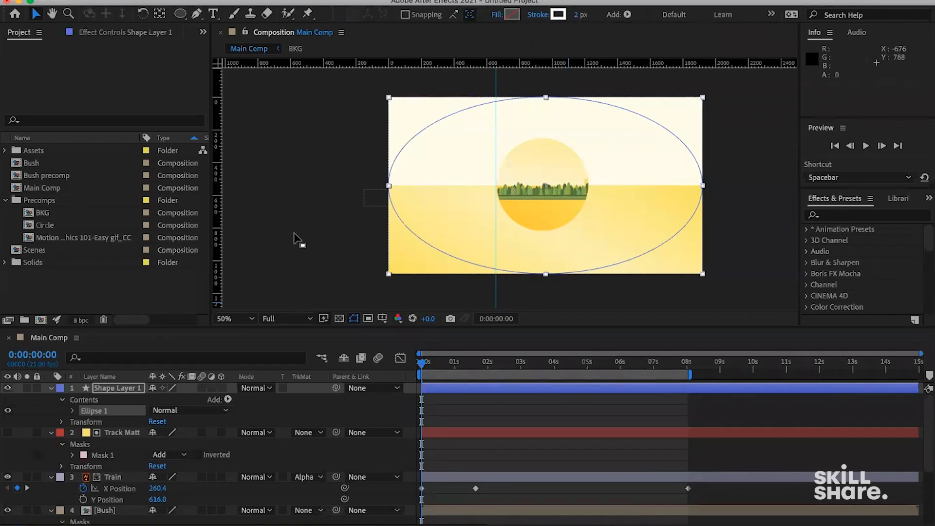
click(511, 17)
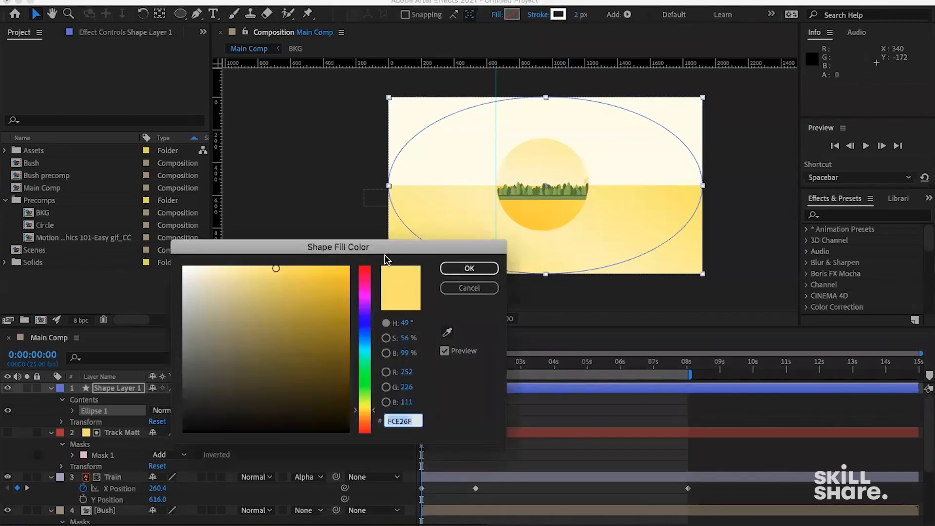
drag(385, 258, 453, 258)
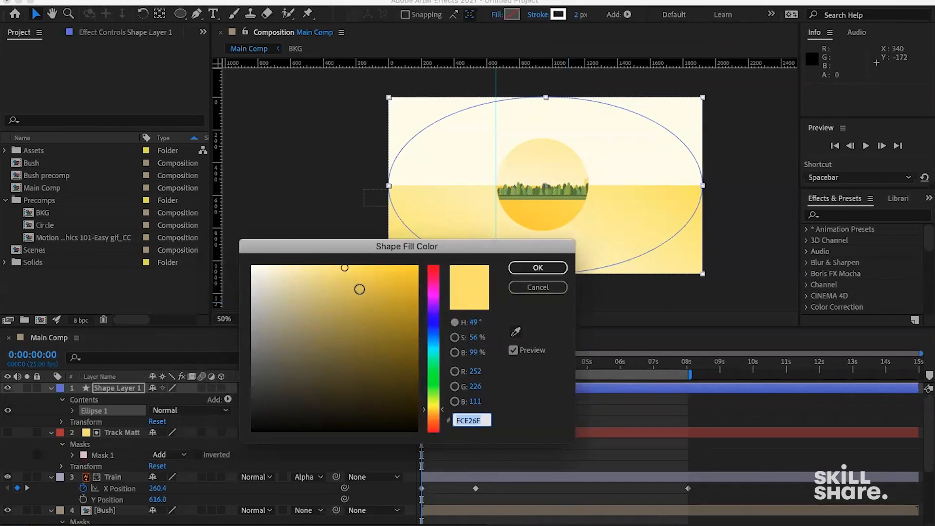
click(516, 331)
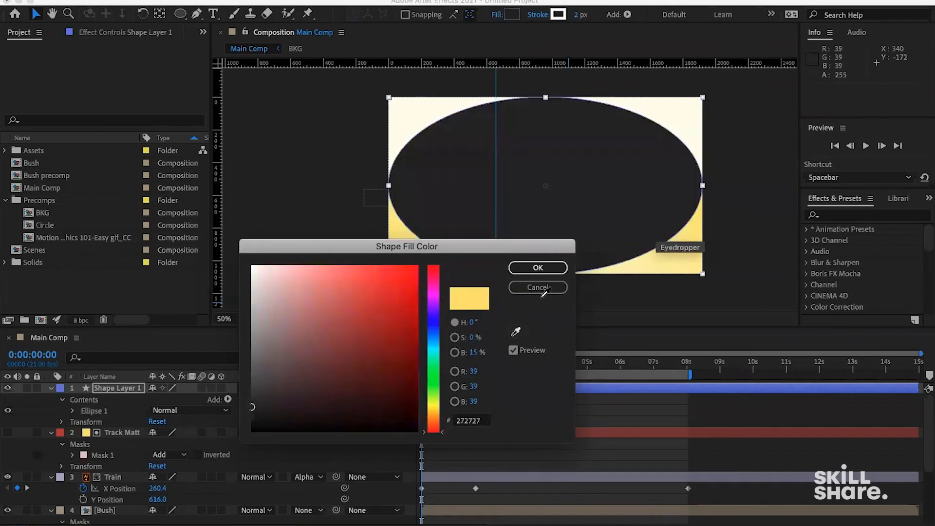
click(538, 303)
click(536, 289)
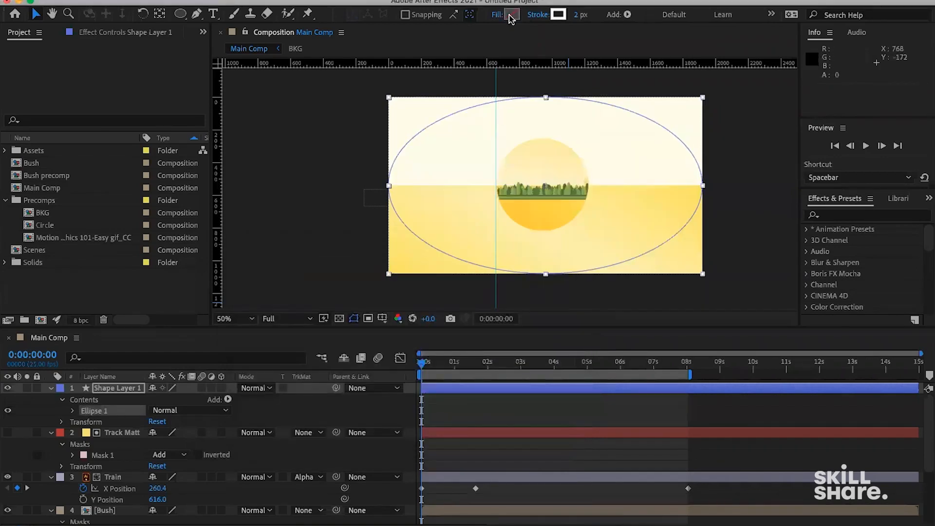
Fill the ellipse with the yellow FCE26F and set its stroke to none
click(510, 16)
click(538, 267)
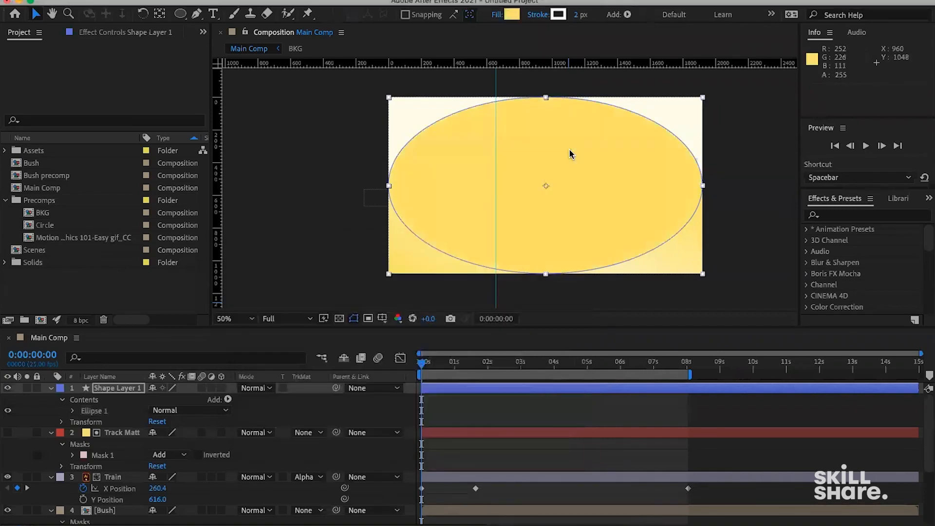
click(557, 17)
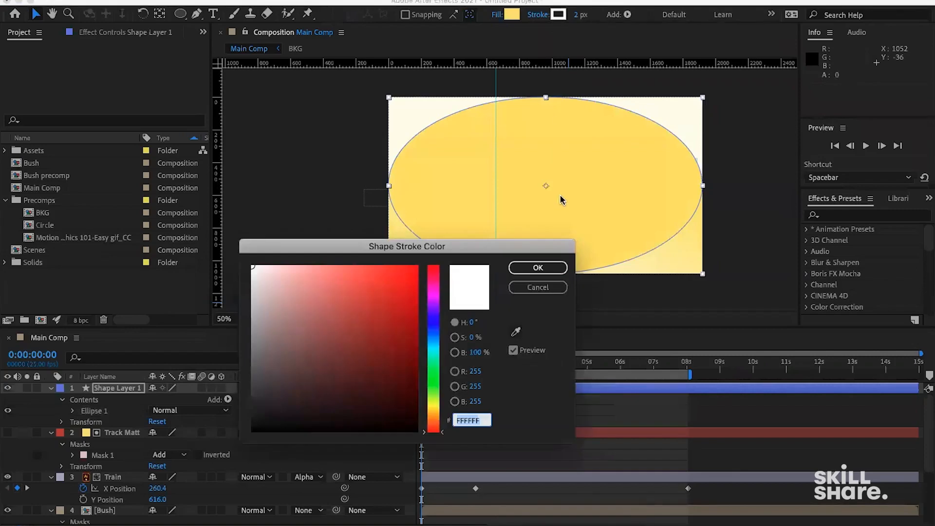
click(547, 286)
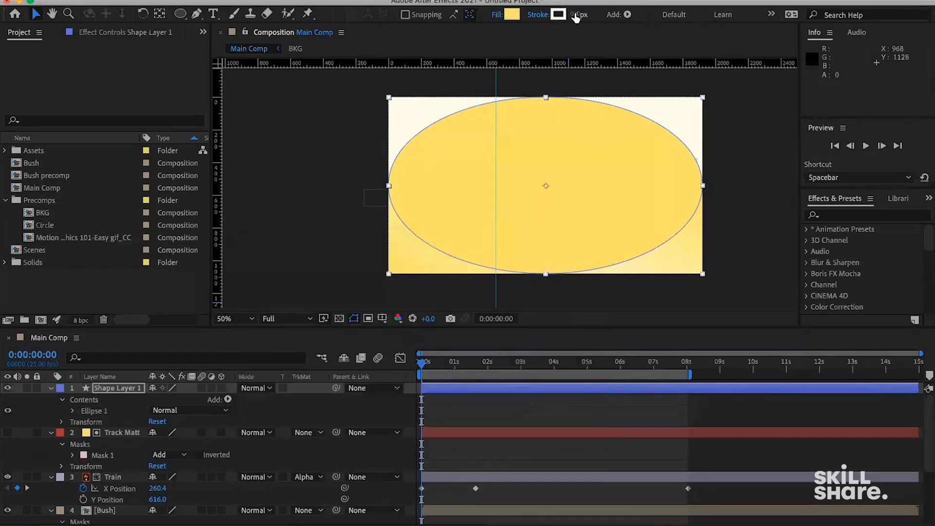
alt+click(558, 16)
alt+click(558, 17)
alt+click(558, 17)
Unlink the dimensions of Ellipse Path 1 and set its width to 1080 so the shape is a circle
click(50, 388)
click(111, 388)
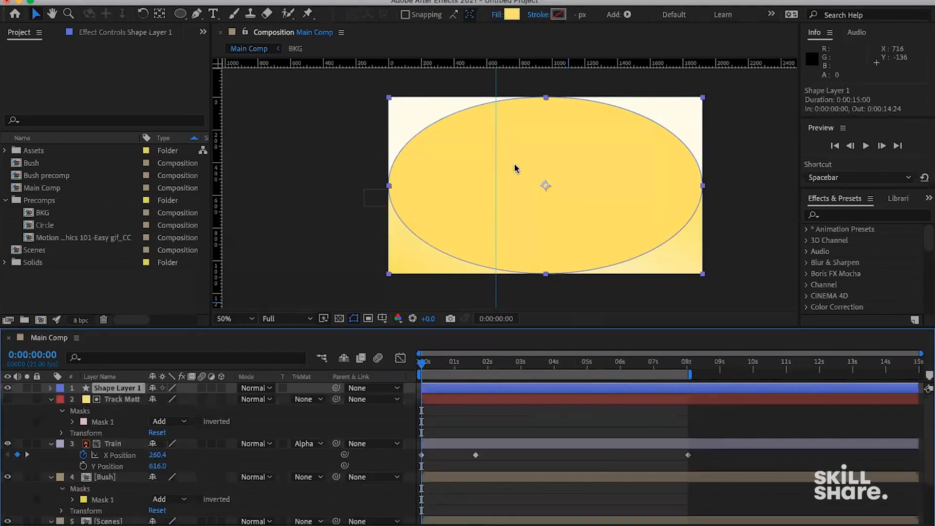
click(51, 388)
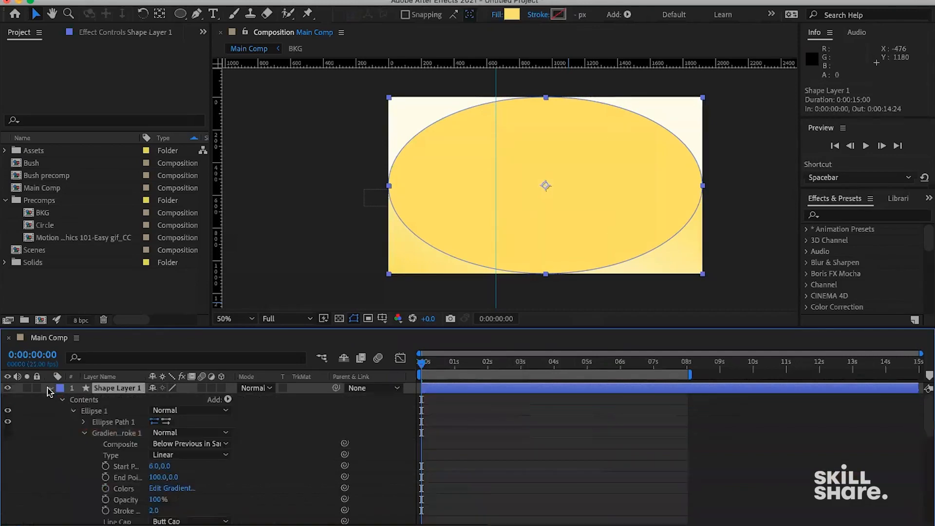
click(84, 423)
click(113, 423)
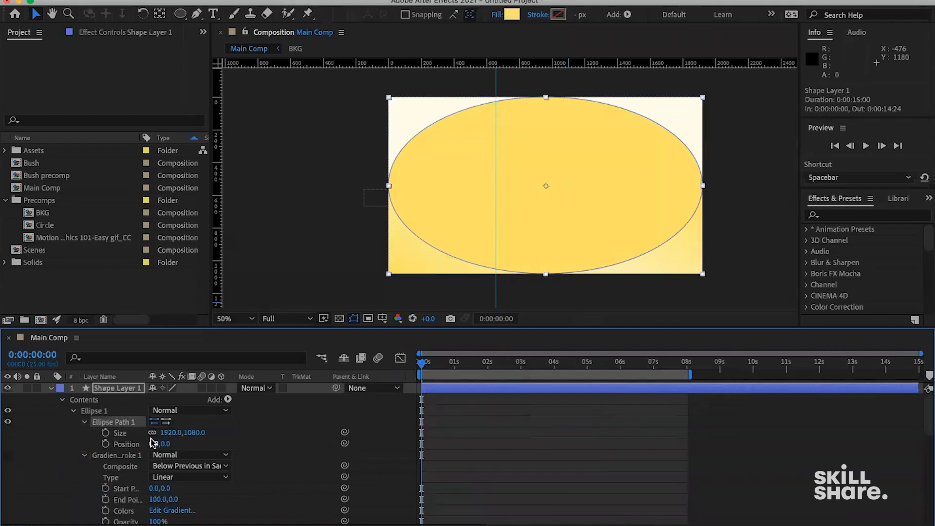
click(122, 433)
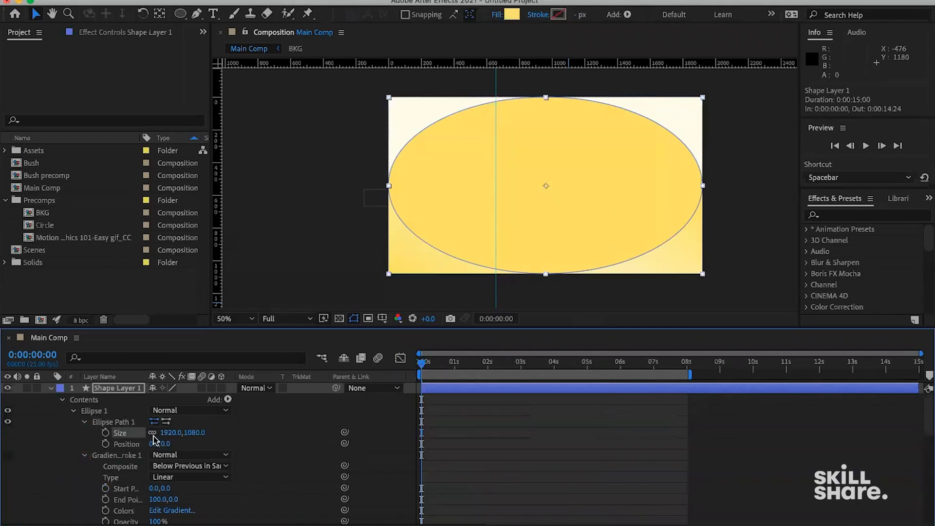
click(153, 433)
click(171, 433)
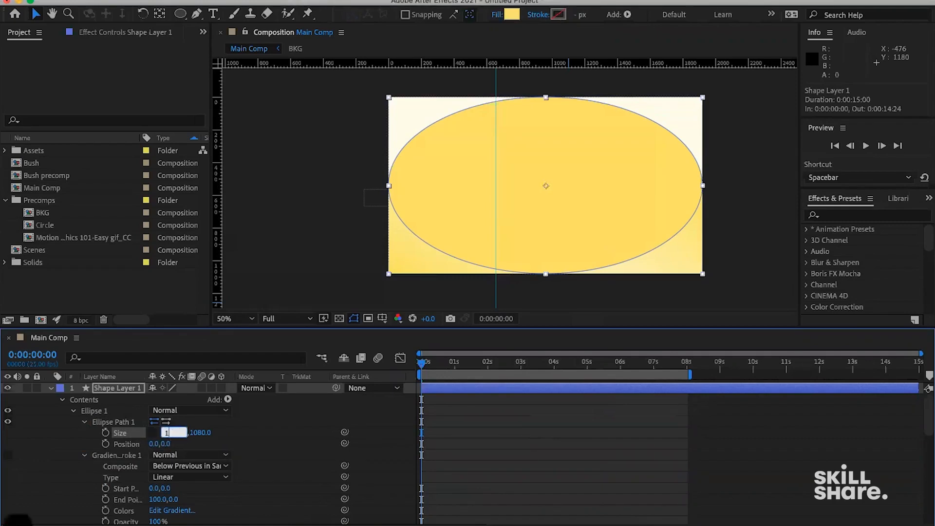
text(1080)
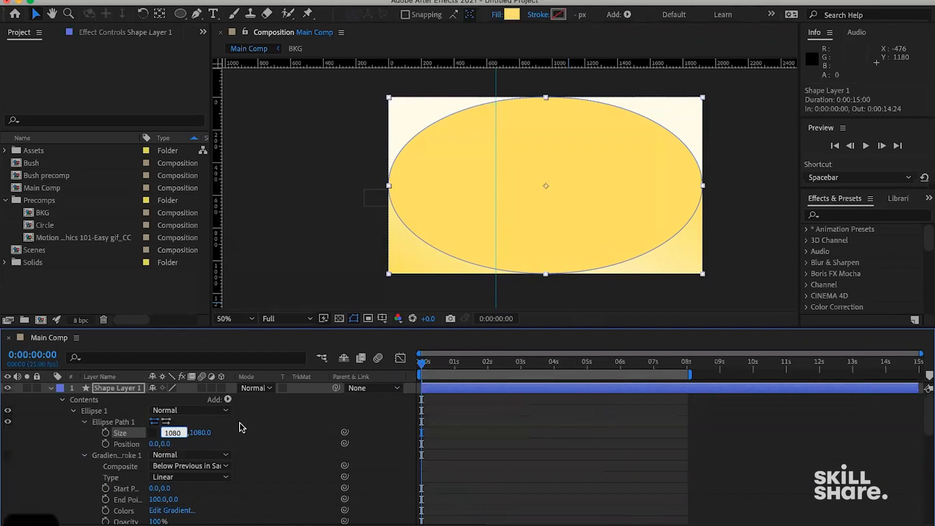
click(240, 427)
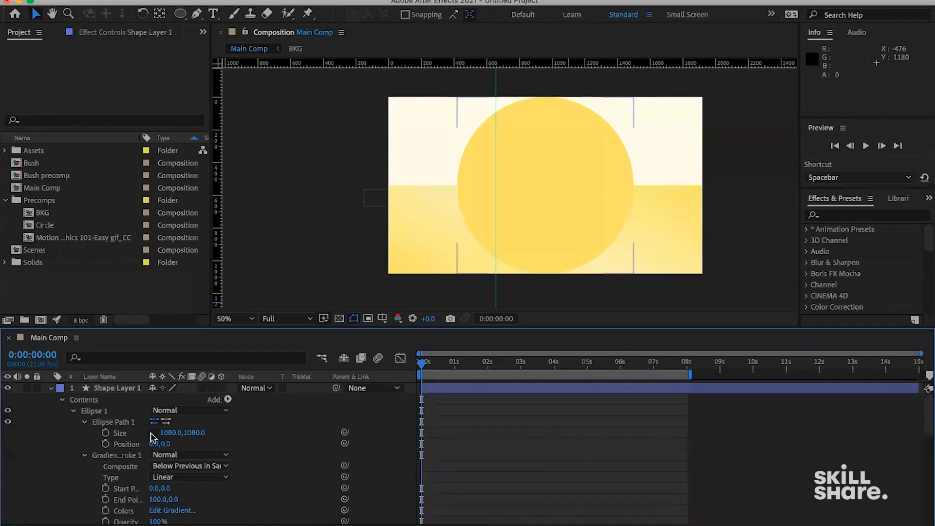
Relink the ellipse path's dimensions and shrink the circle proportionally to 862 by 862
click(121, 433)
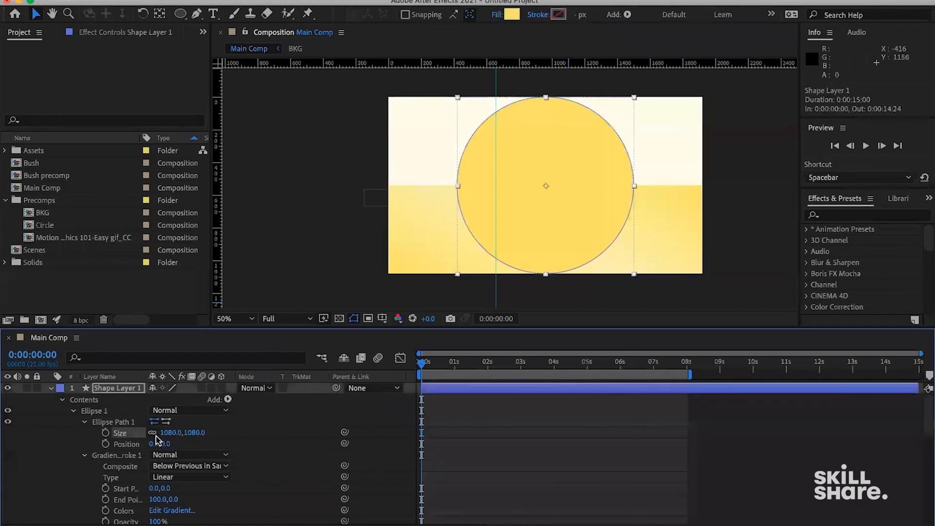
click(218, 441)
drag(173, 437, 4, 441)
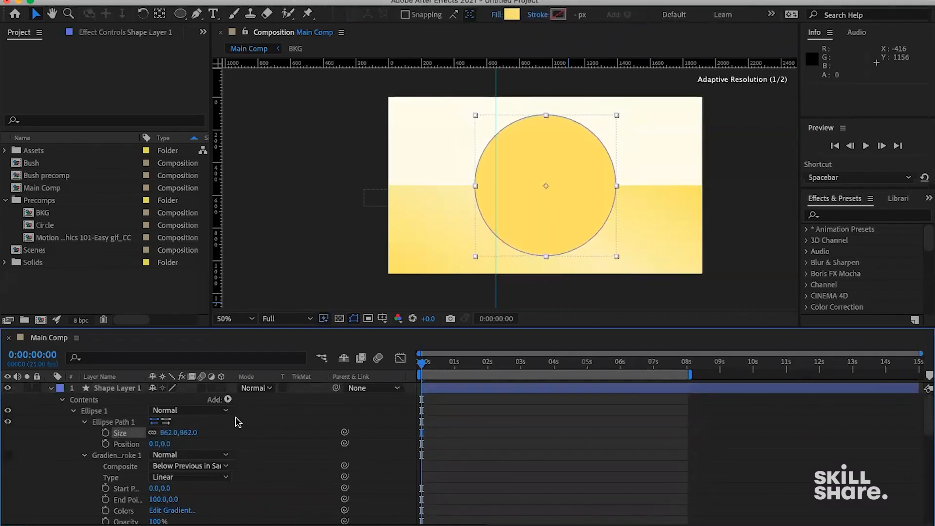
click(238, 421)
click(73, 411)
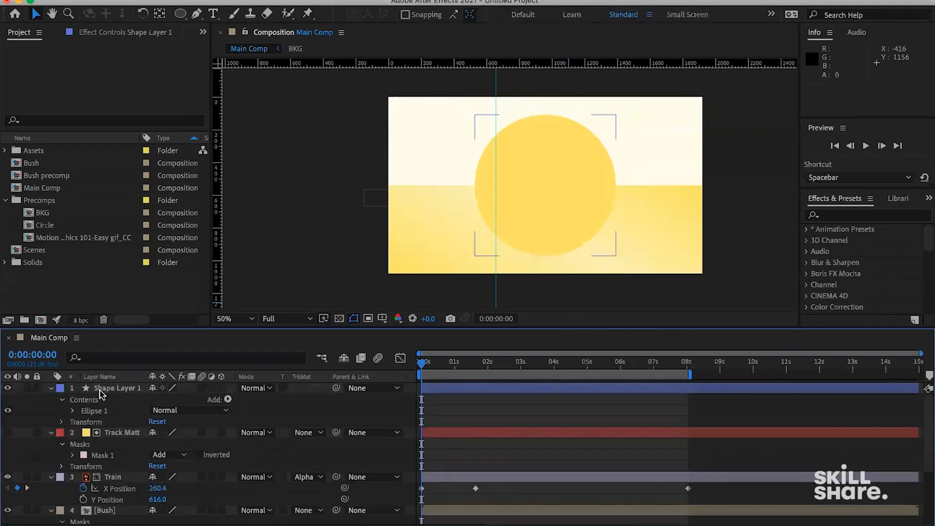
Draw a circular mask on Shape Layer 1, centred on the yellow circle and slightly smaller than it
click(100, 390)
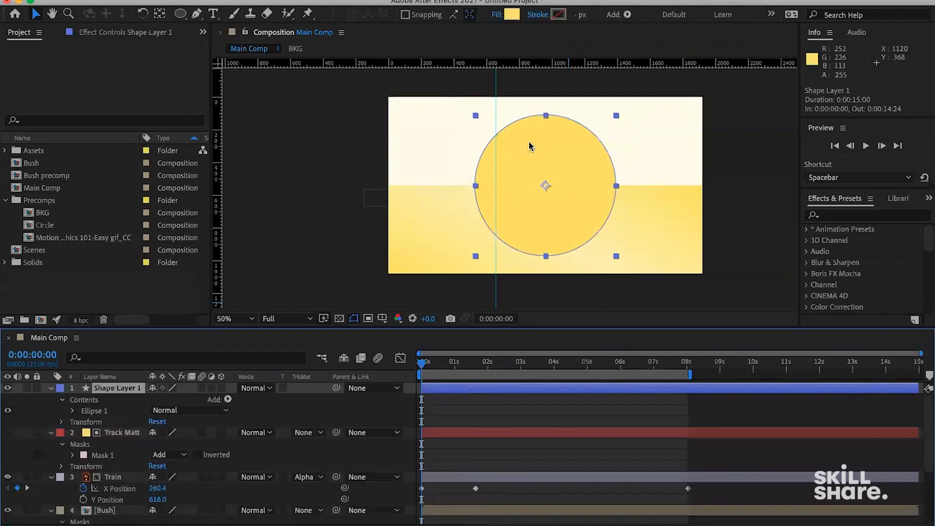
click(179, 17)
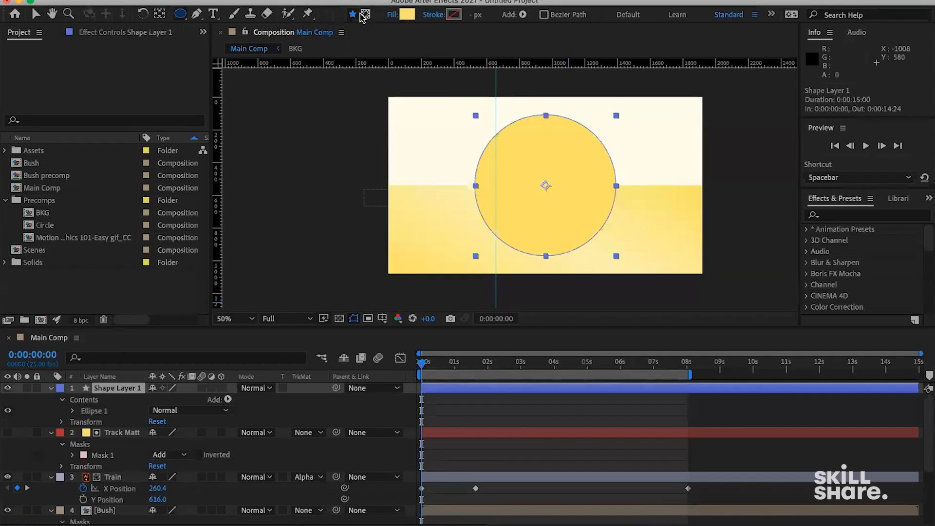
click(366, 14)
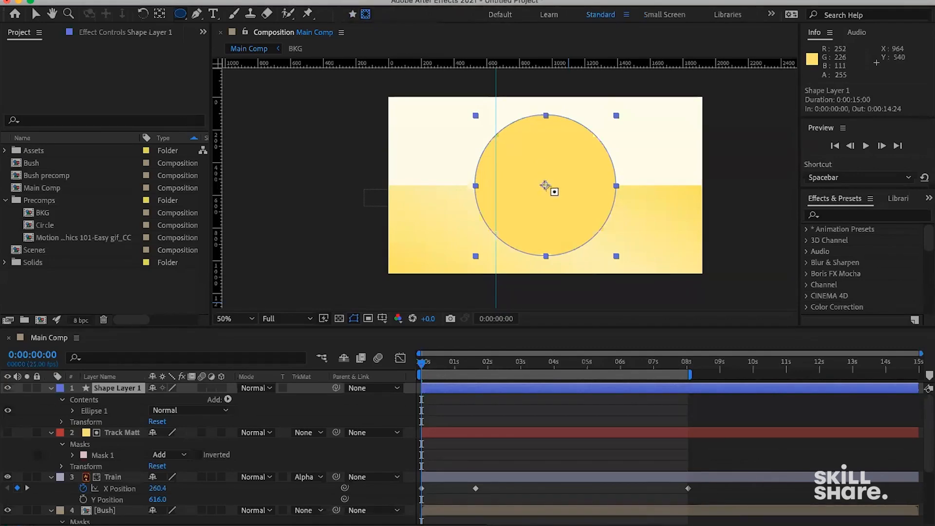
drag(546, 186, 595, 219)
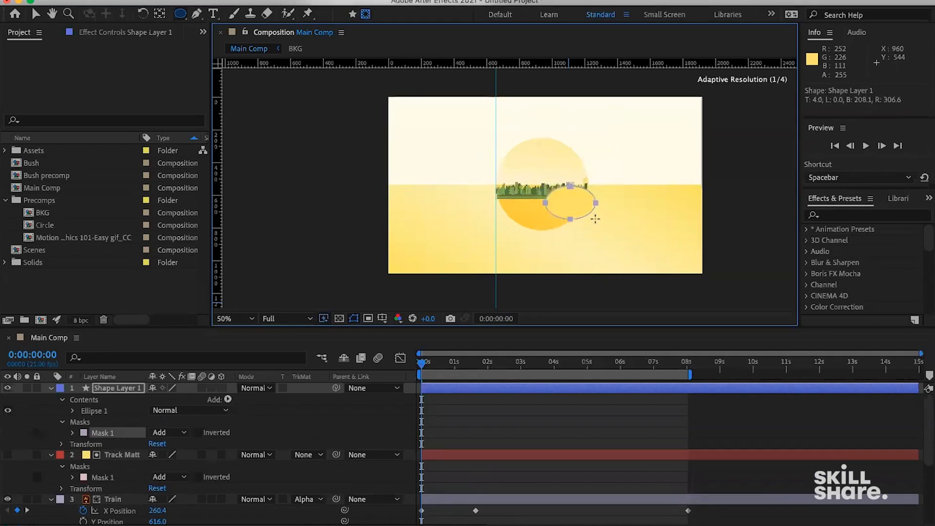
key(shift)
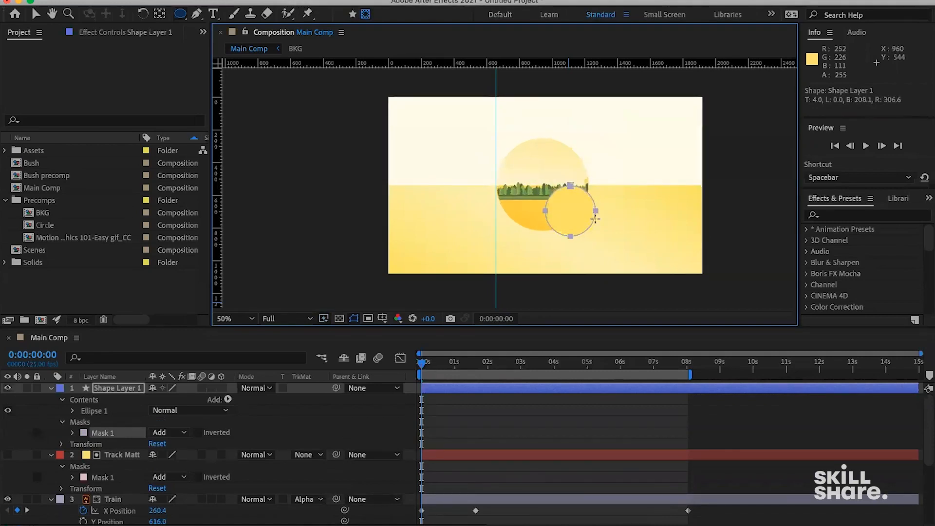
key(super)
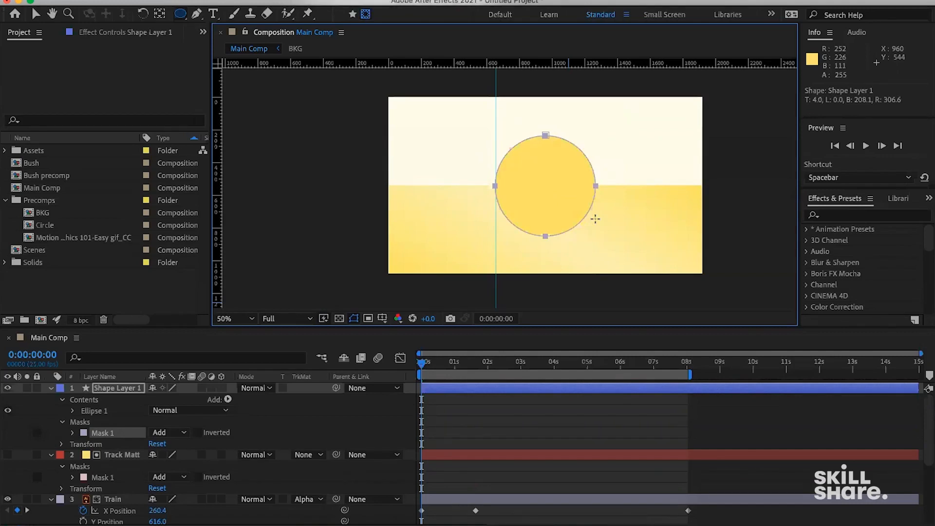
key(super)
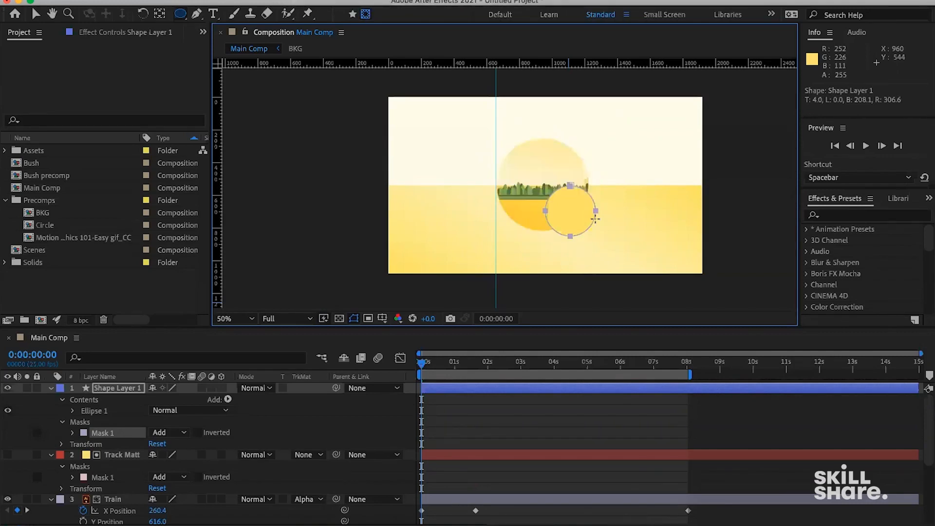
key(super)
key(super)
key(super)
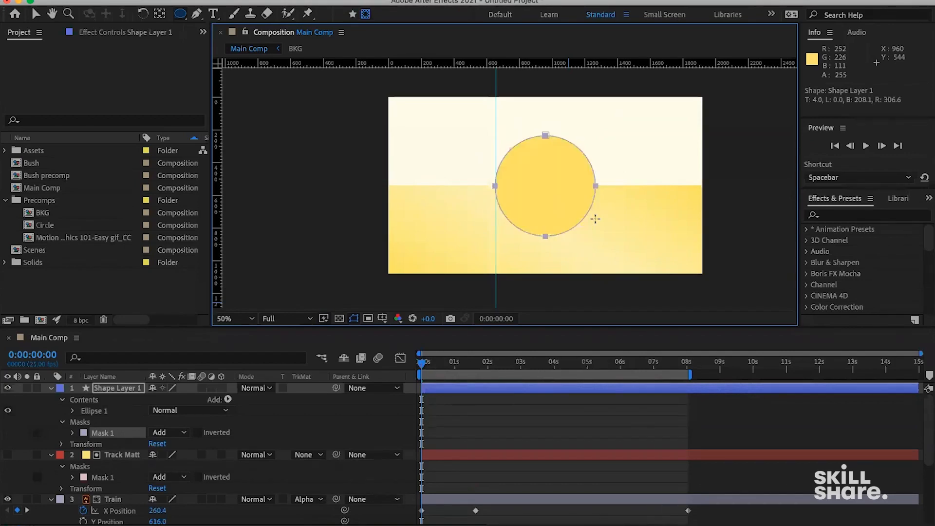
key(super)
drag(598, 220, 606, 224)
Reveal the properties of Shape Layer 1's Mask 1, try out a different Mask Expansion value and undo it
click(122, 391)
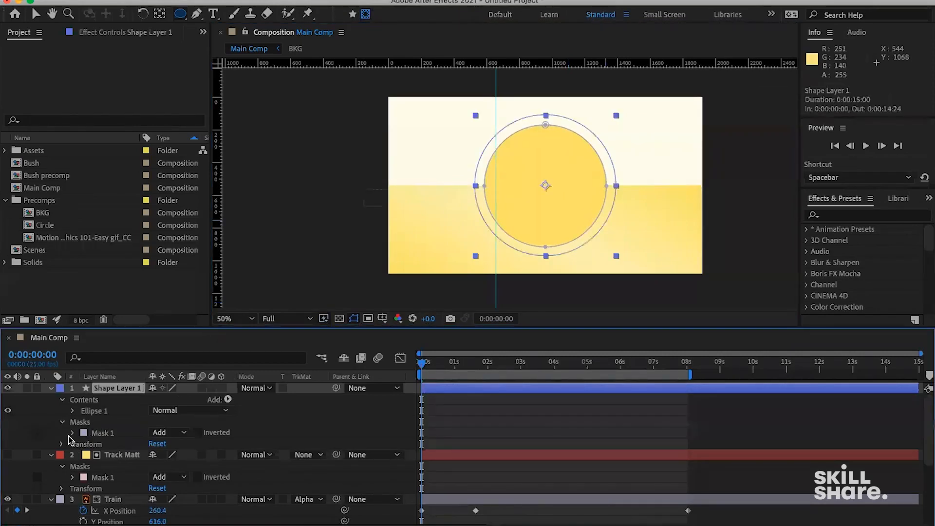
click(73, 433)
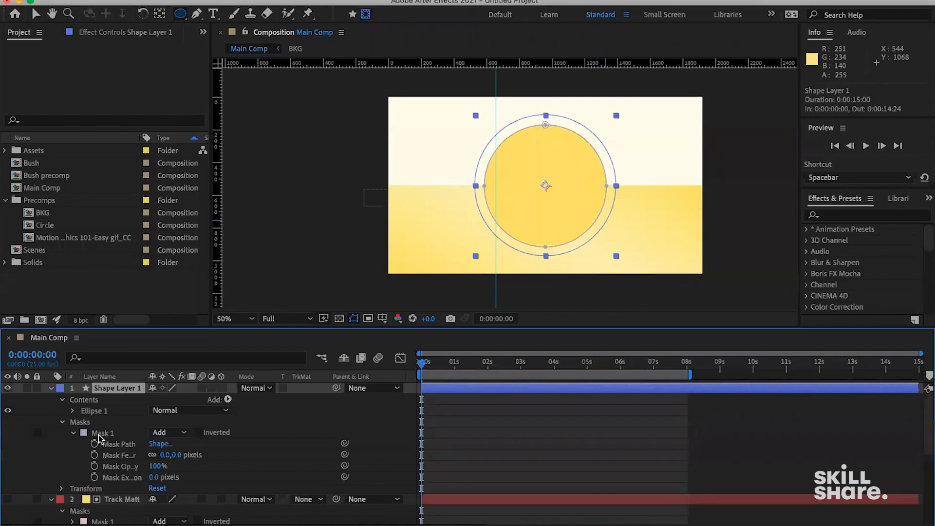
click(100, 434)
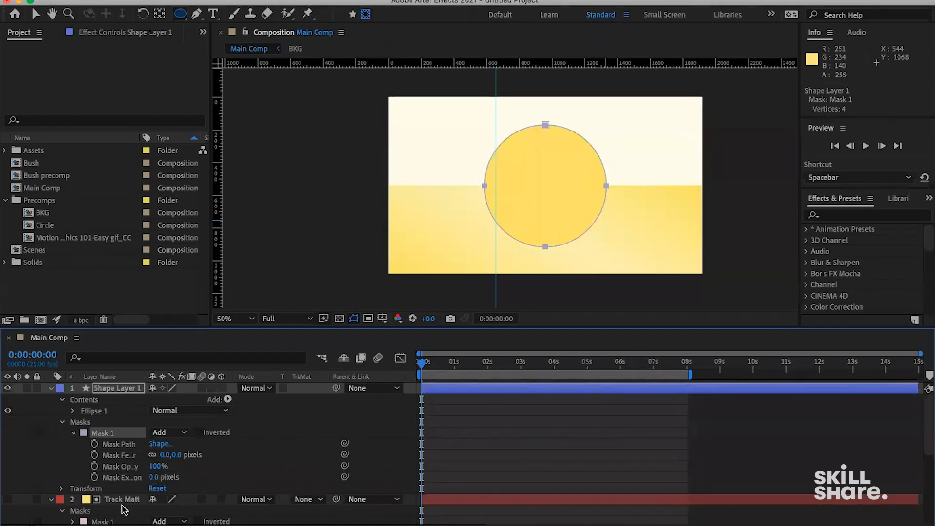
drag(135, 477, 203, 485)
key(ctrl+z)
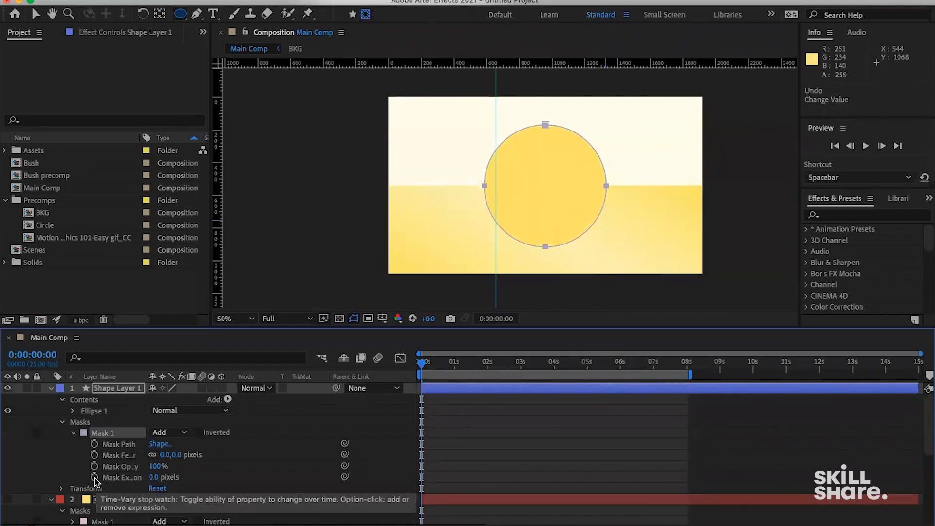
Keyframe Mask 1's Mask Expansion from -369 pixels at the first frame to 0 pixels at frame 7, and preview it
click(95, 477)
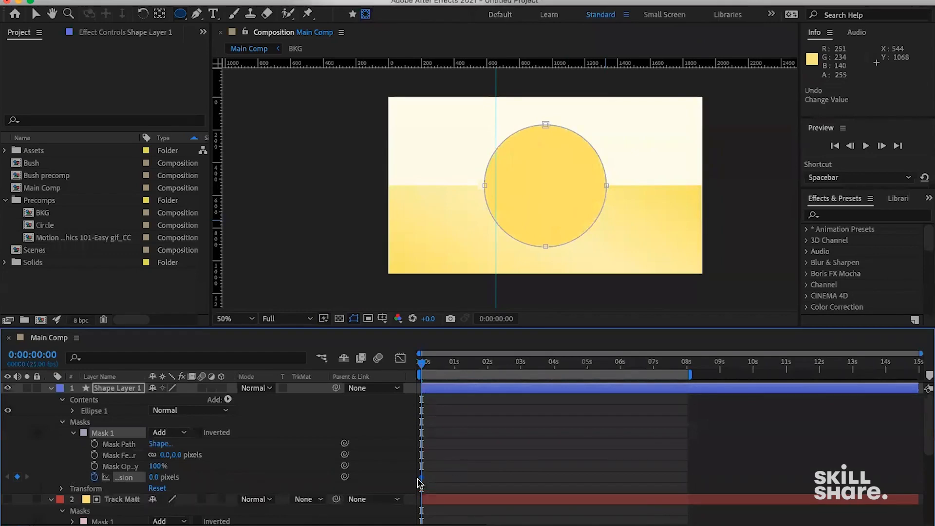
drag(422, 478, 438, 481)
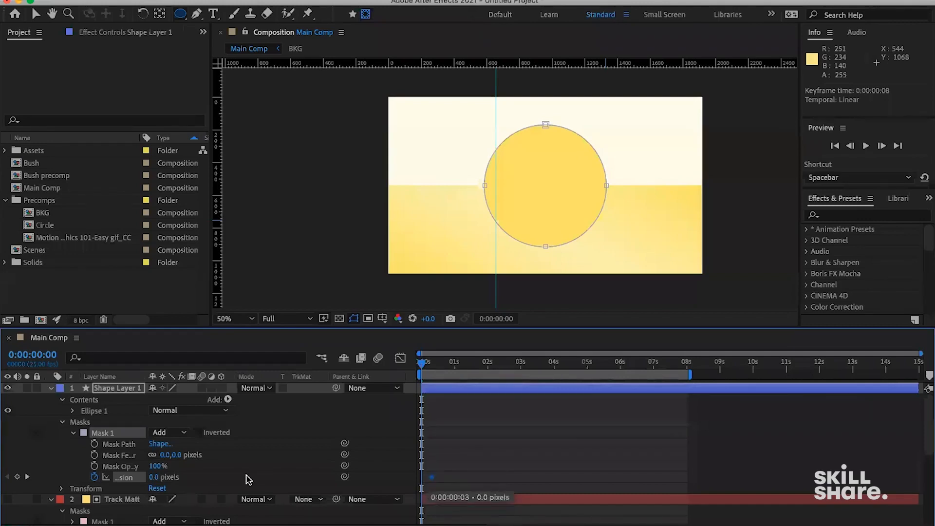
drag(155, 476, 95, 476)
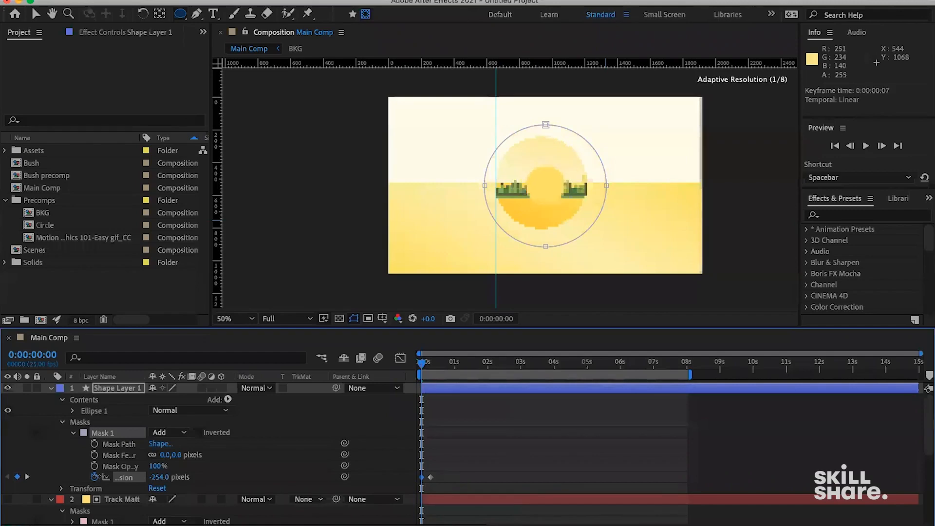
drag(159, 484, 86, 481)
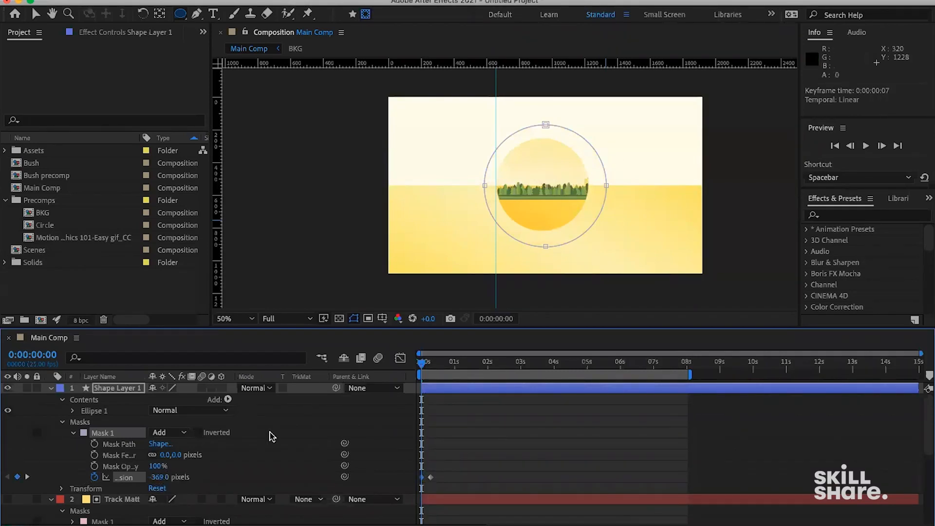
mouse_move(425, 365)
mouse_down()
mouse_move(434, 365)
mouse_move(425, 366)
mouse_up()
key(space)
click(419, 365)
Apply Easy Ease to both Mask Expansion keyframes of Mask 1
drag(413, 479, 446, 462)
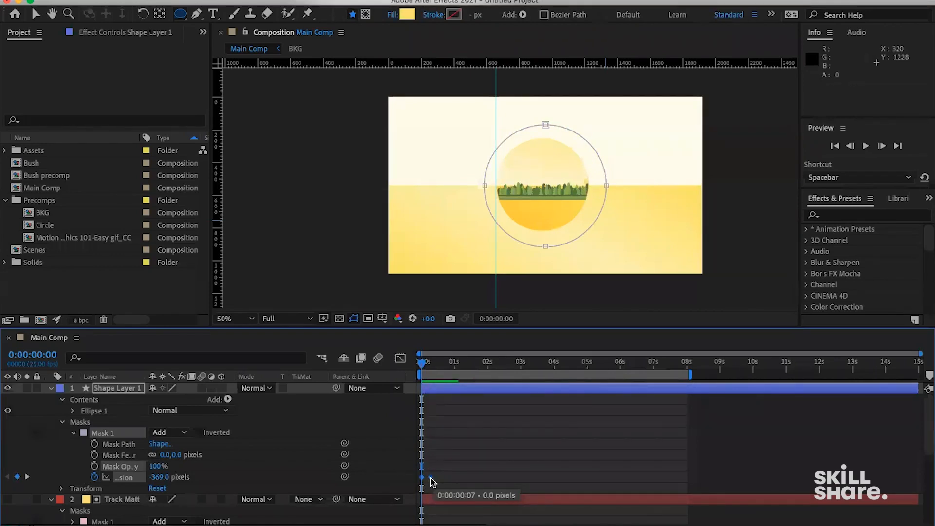
right_click(431, 480)
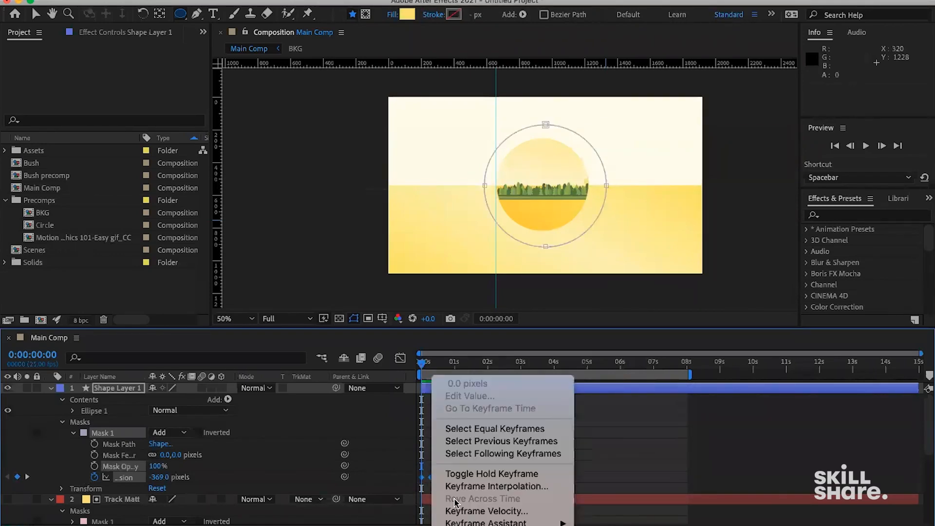
mouse_move(459, 522)
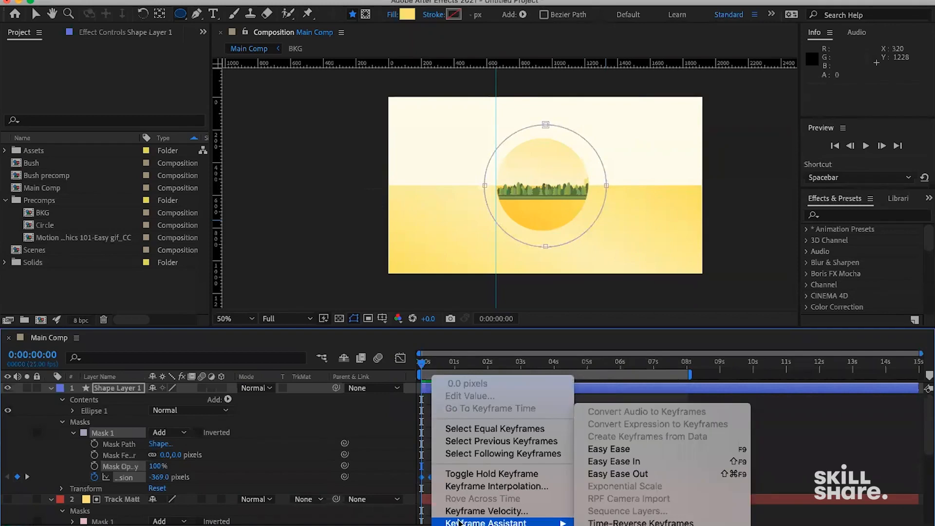
click(608, 449)
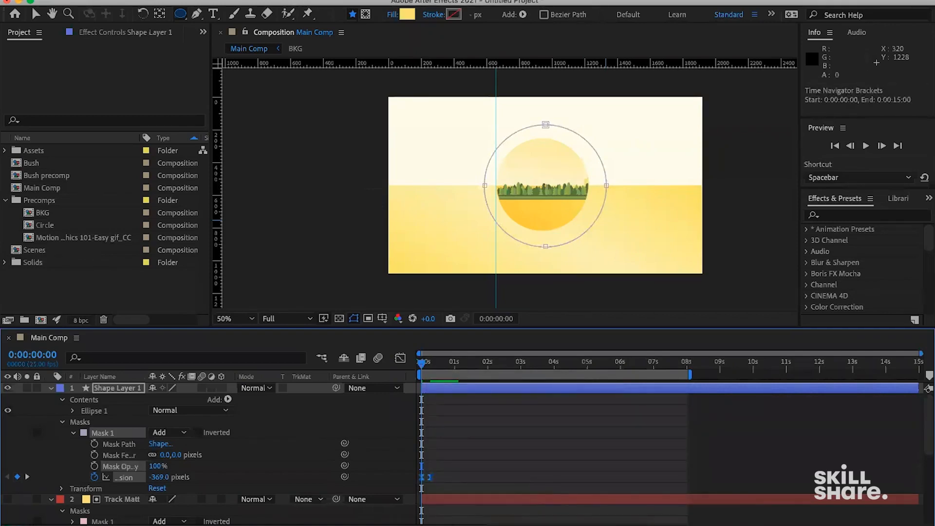
Steepen the middle of Mask 1's expansion curve in the Graph Editor by lengthening the keyframes' ease handles, then return to the layer bars
key(=)
key(=)
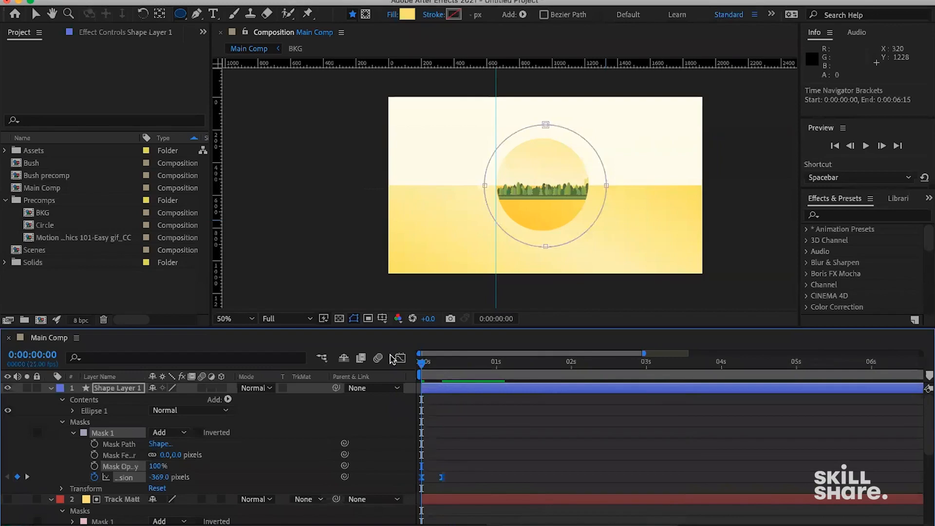
click(401, 359)
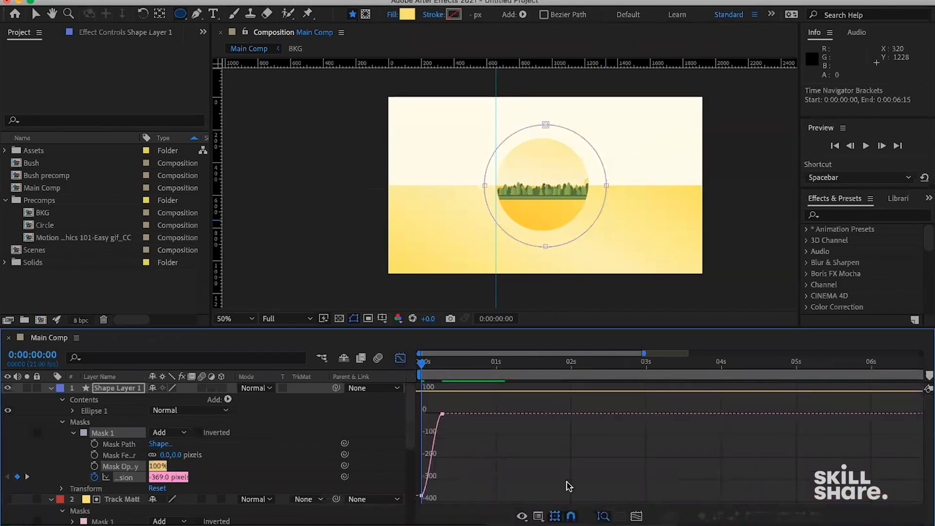
click(636, 516)
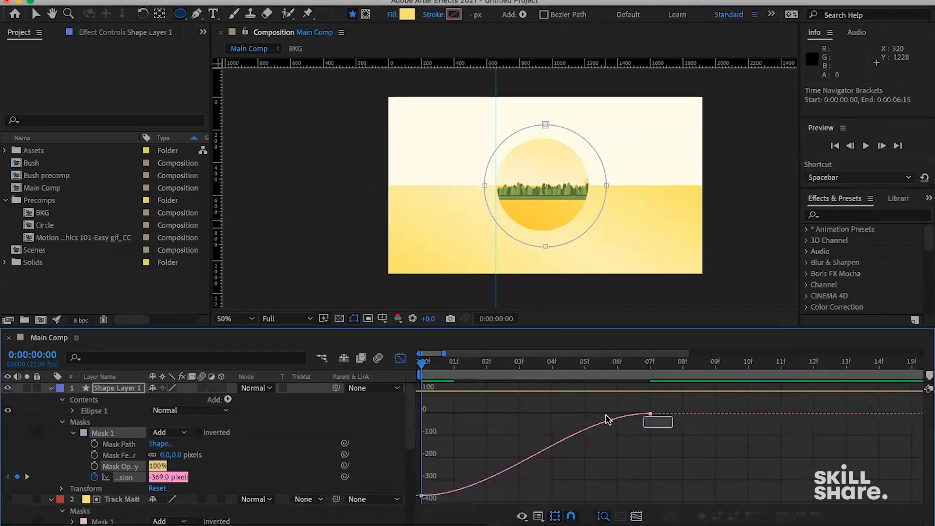
click(581, 417)
drag(574, 414, 529, 413)
click(498, 495)
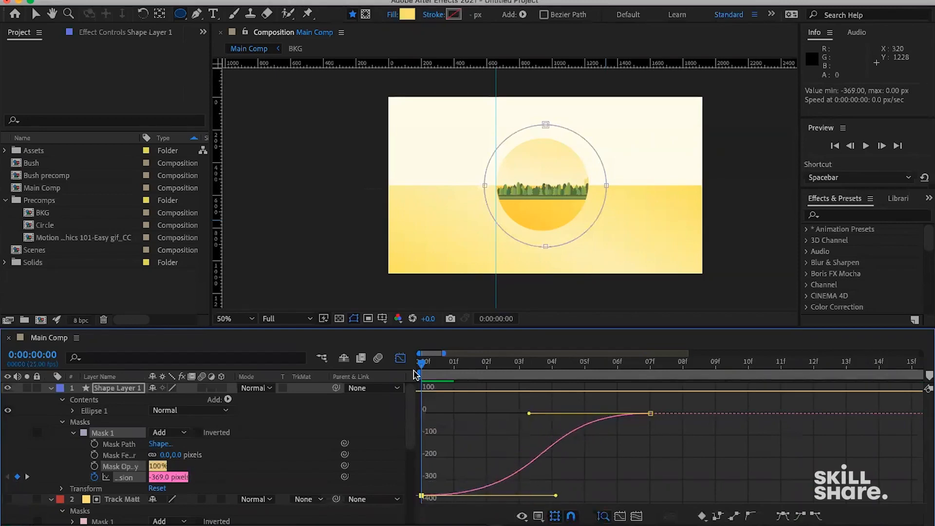
key(shift+F3)
drag(444, 354, 588, 354)
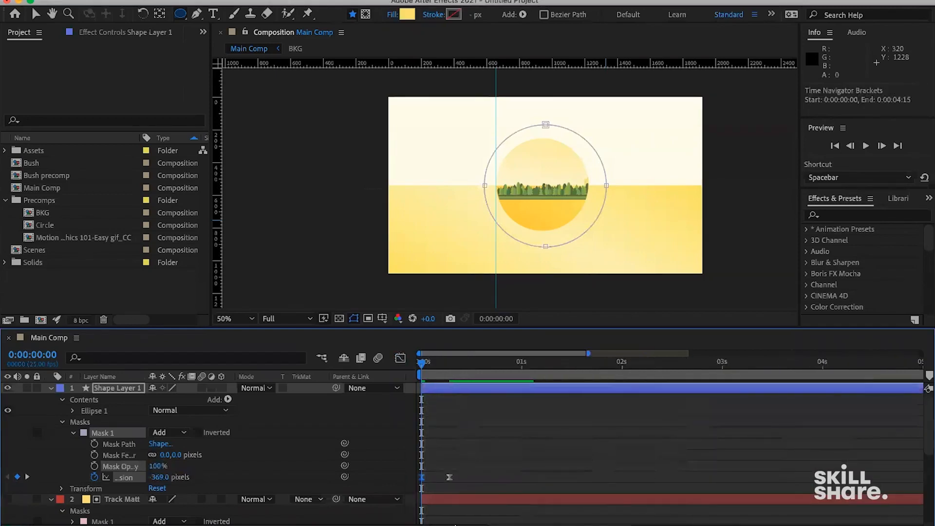
Preview the eased circle reveal from the beginning of the composition
click(465, 454)
mouse_move(428, 363)
mouse_down()
mouse_move(453, 364)
mouse_move(422, 365)
mouse_up()
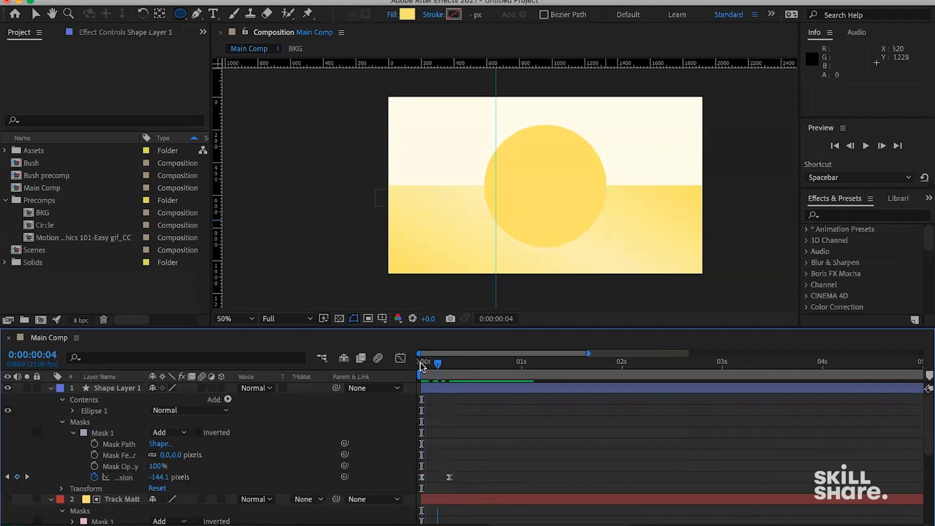
key(space)
key(space)
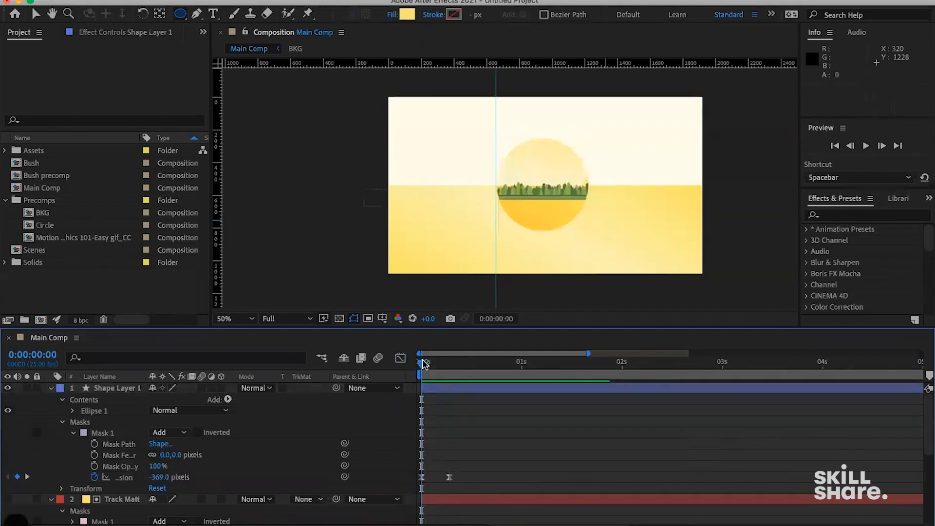
key(space)
click(433, 364)
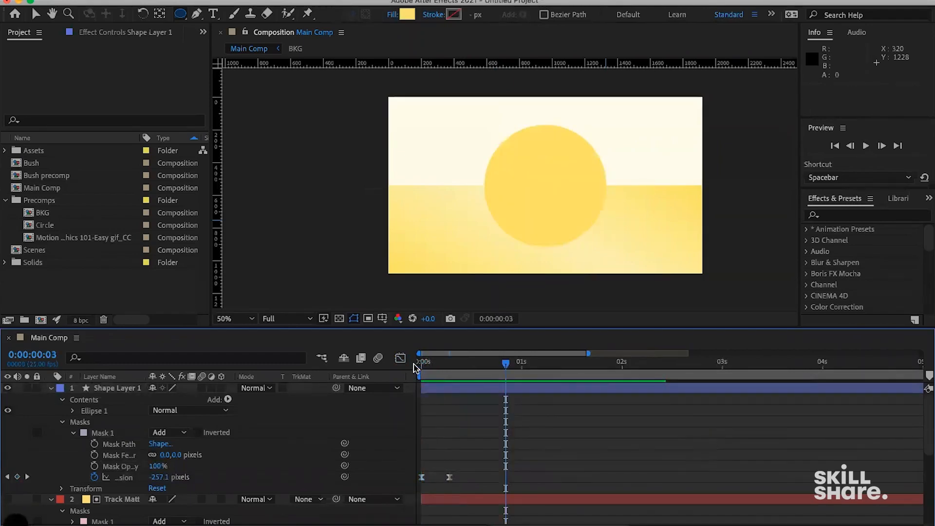
key(Home)
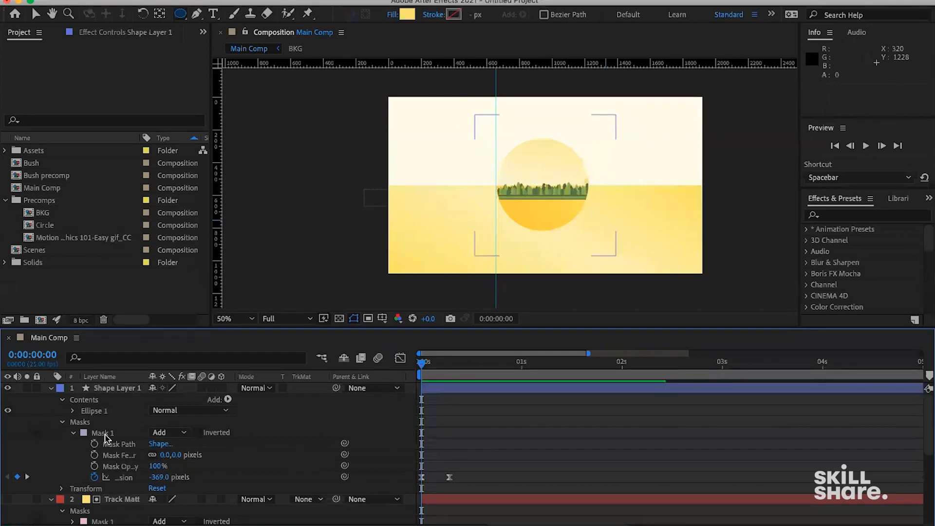
Duplicate Mask 1 on Shape Layer 1 and set the copy's mask mode to Subtract
click(103, 433)
key(ctrl+d)
scroll(88, 455, down, 3)
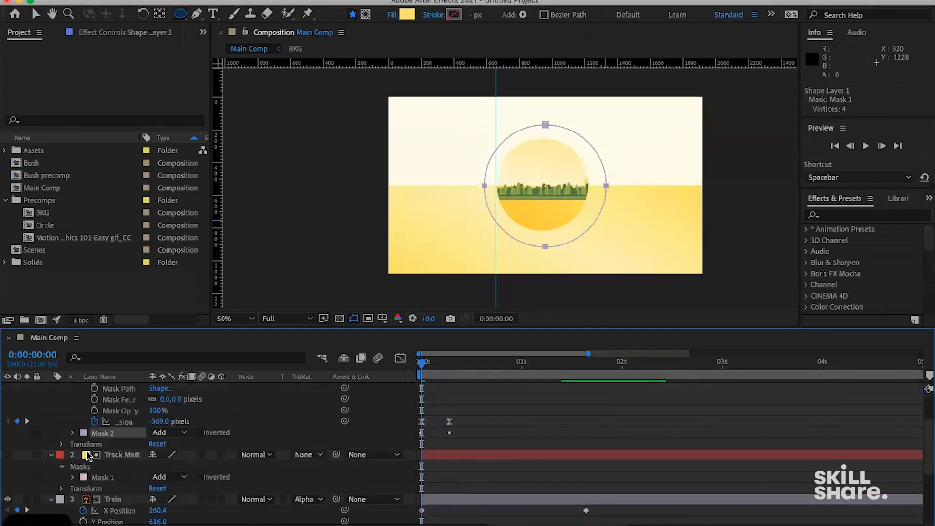
scroll(88, 455, down, 1)
scroll(98, 440, up, 2)
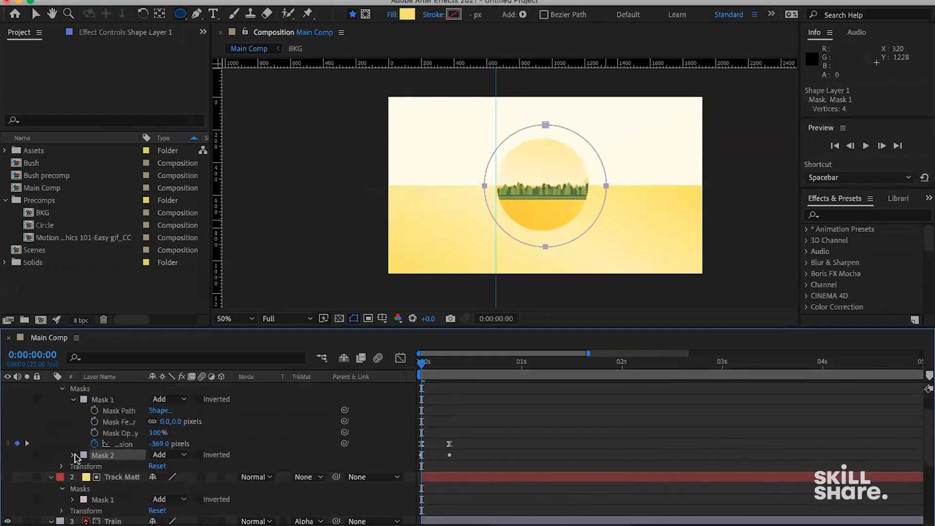
click(71, 454)
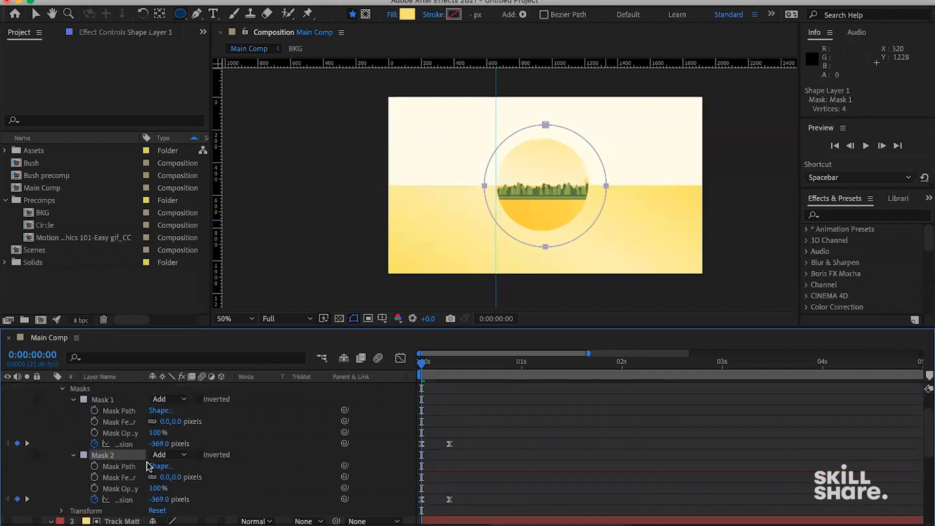
click(171, 456)
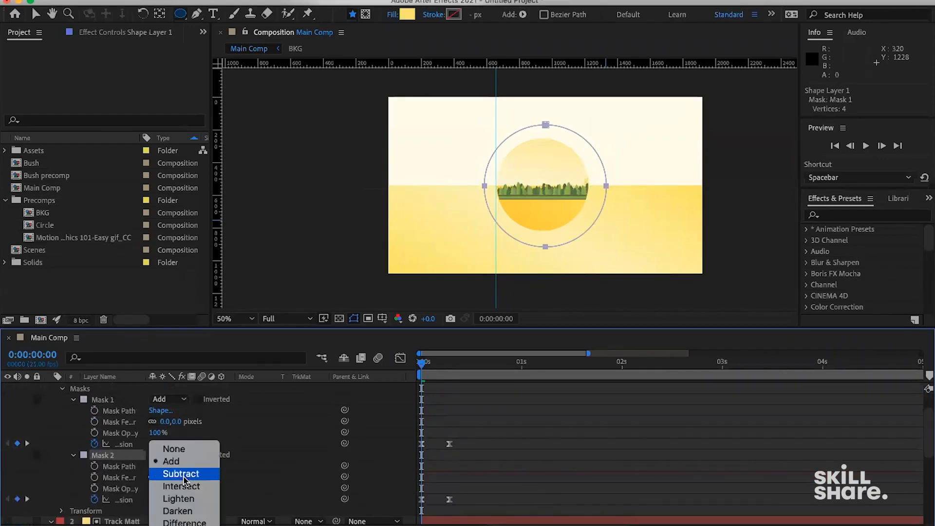
click(234, 442)
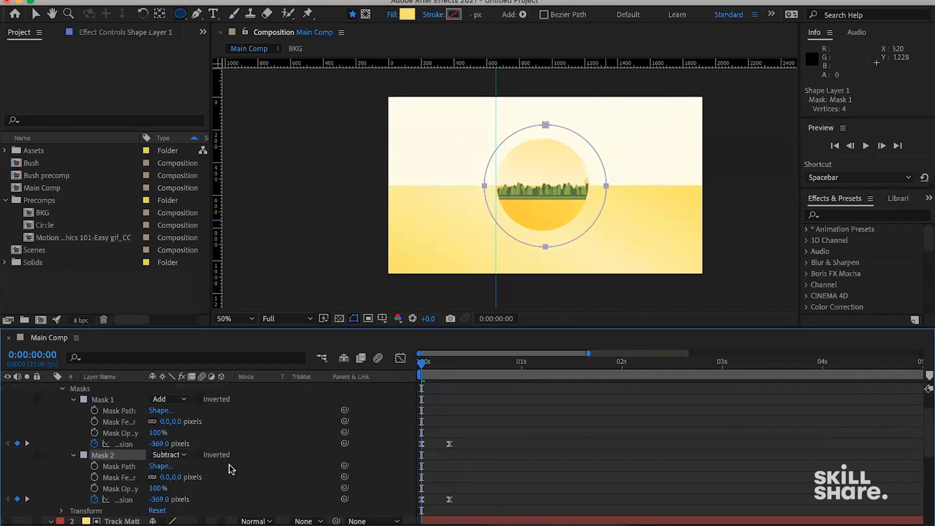
Shift both of Mask 2's expansion keyframes about two frames later and preview the resulting ring animation
drag(469, 490, 429, 503)
click(484, 467)
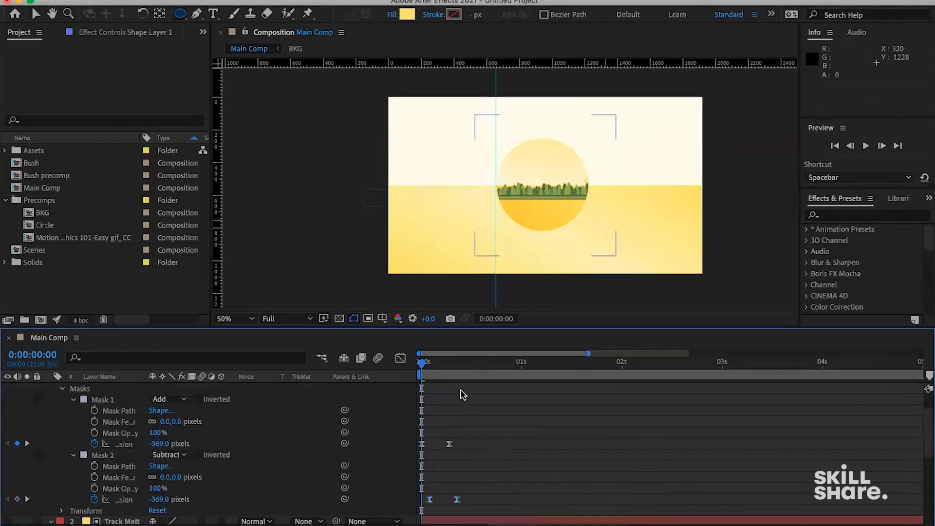
drag(429, 367, 421, 367)
key(space)
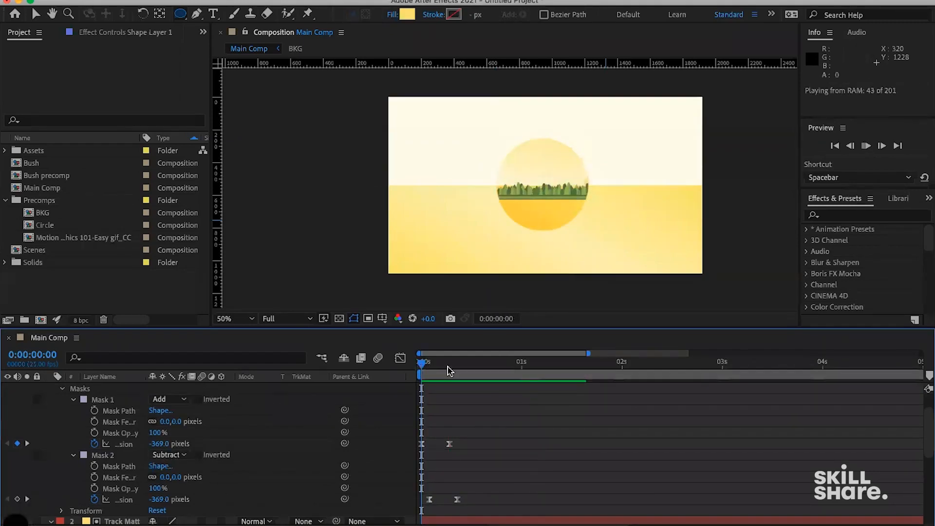
click(422, 366)
key(space)
key(space)
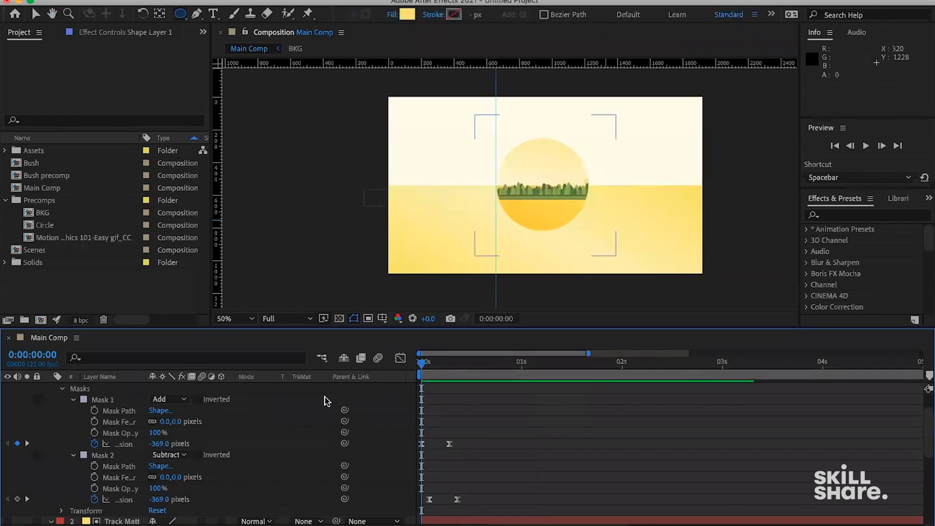
key(space)
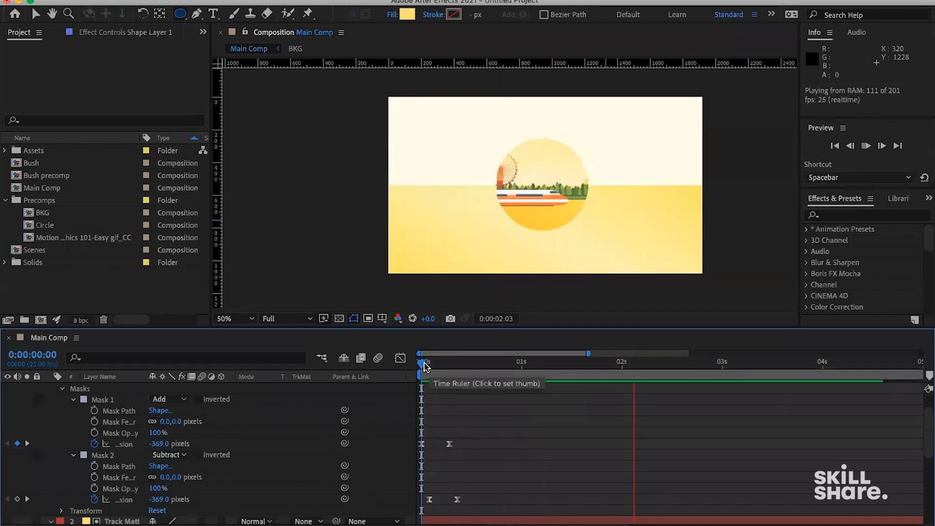
Shift Mask 2's expansion keyframes one more frame later, and move the end keyframes of both masks another frame later
mouse_move(424, 366)
mouse_down()
mouse_move(466, 368)
mouse_move(422, 367)
mouse_move(457, 369)
mouse_move(430, 371)
mouse_move(442, 372)
mouse_up()
drag(478, 477, 433, 502)
drag(476, 433, 446, 503)
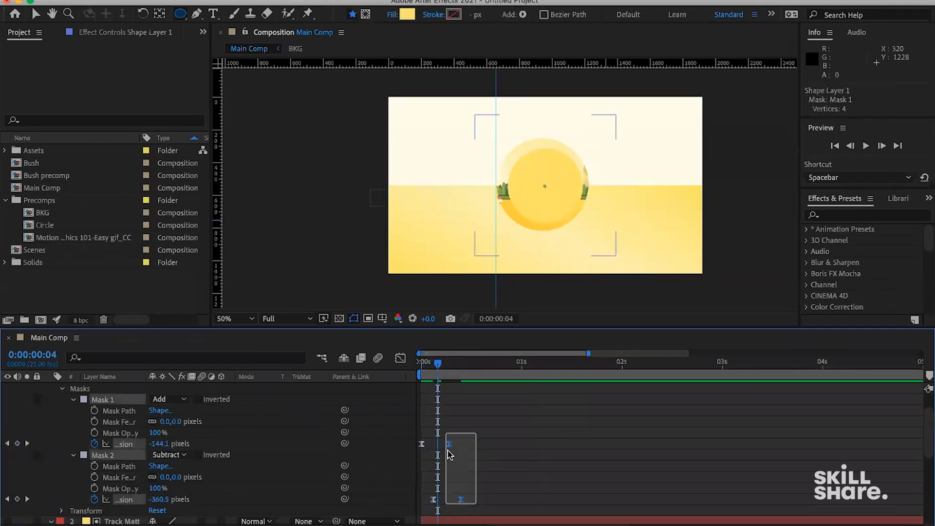
drag(449, 445, 454, 444)
click(447, 396)
drag(420, 361, 441, 363)
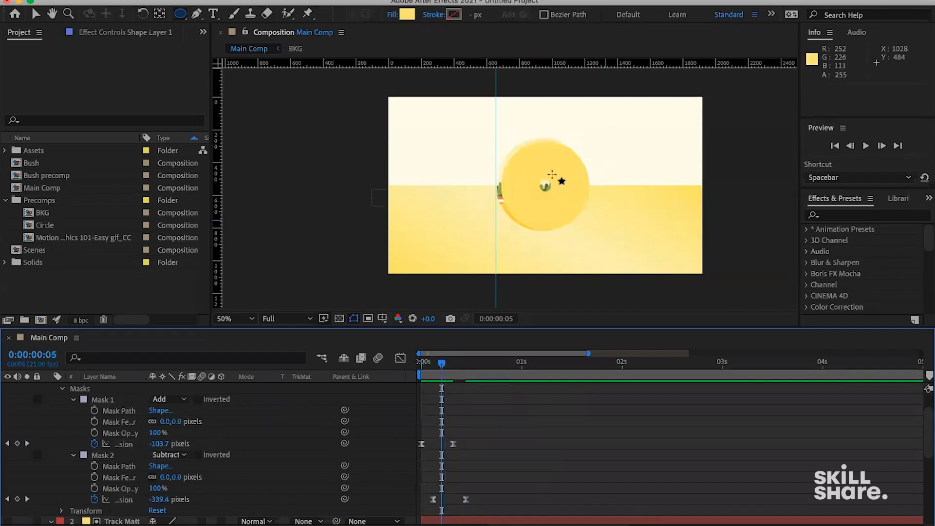
Collapse Shape Layer 1 and nudge it left and up to position 944, 536 so it centres on the train scene's circle
key(v)
scroll(475, 431, up, 2)
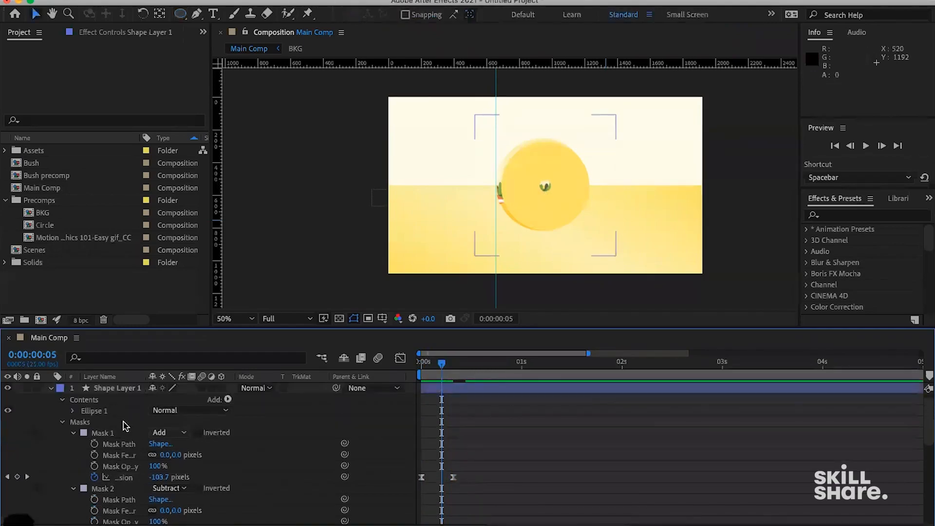
click(50, 388)
click(122, 389)
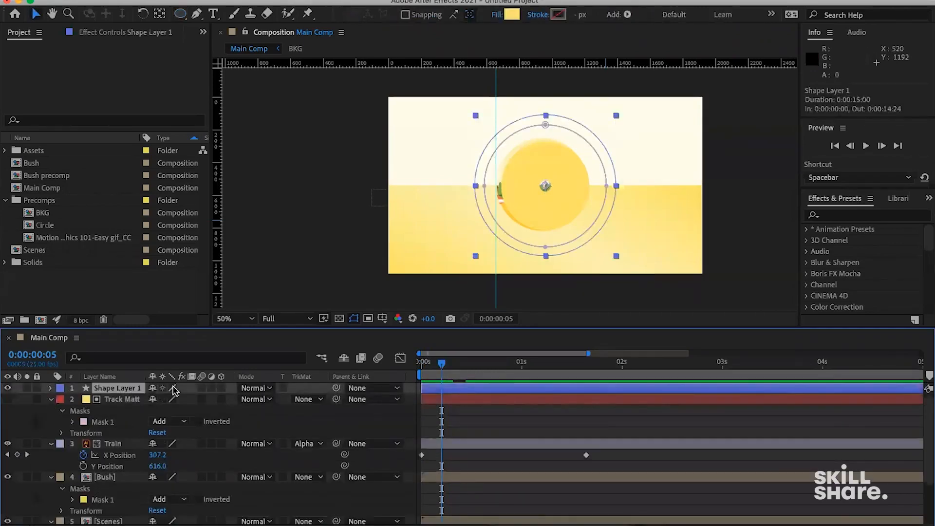
key(Left)
key(Left)
key(Left)
key(Left)
key(Left)
key(Left)
key(Left)
key(Left)
key(Left)
key(Left)
key(Left)
key(Left)
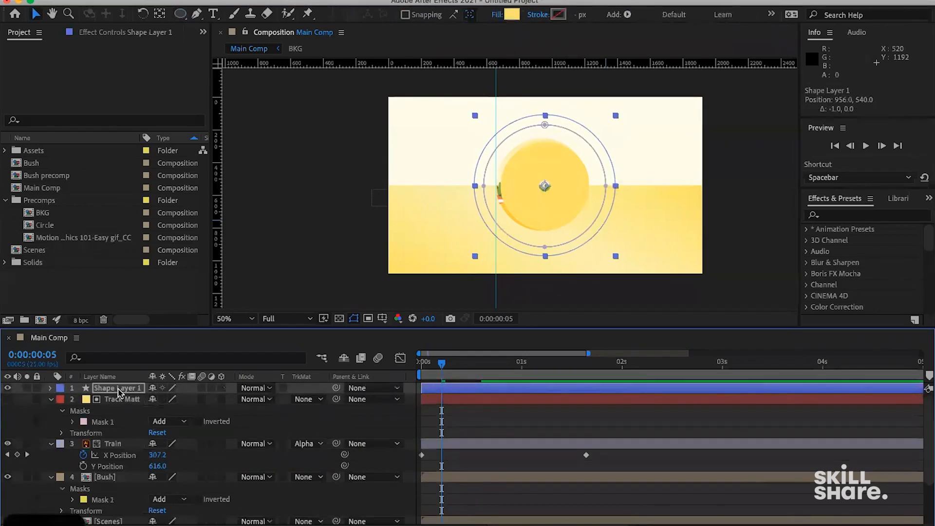
key(Left)
key(Left)
key(Left)
key(Left)
key(Up)
key(Up)
key(Up)
key(Up)
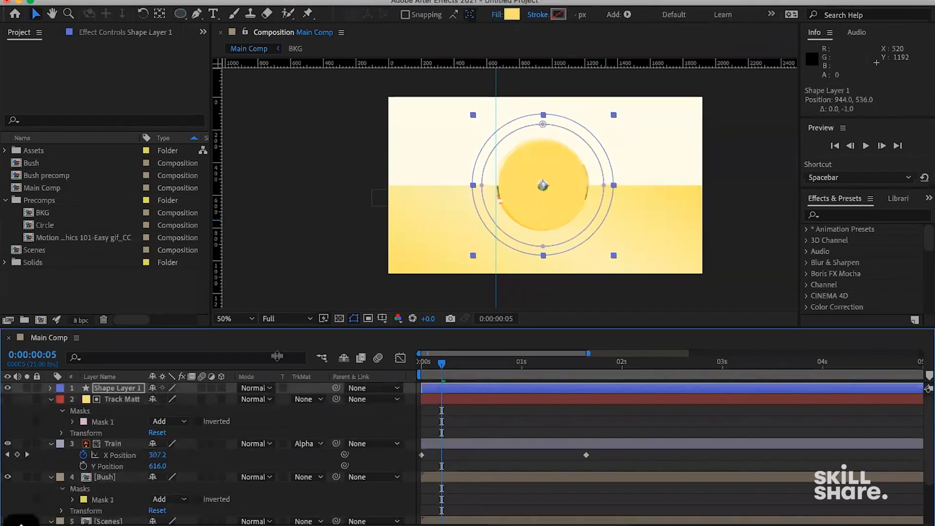
Play back the repositioned ring animation from the first frame
mouse_move(420, 366)
mouse_down()
mouse_move(469, 366)
mouse_move(423, 364)
mouse_up()
key(space)
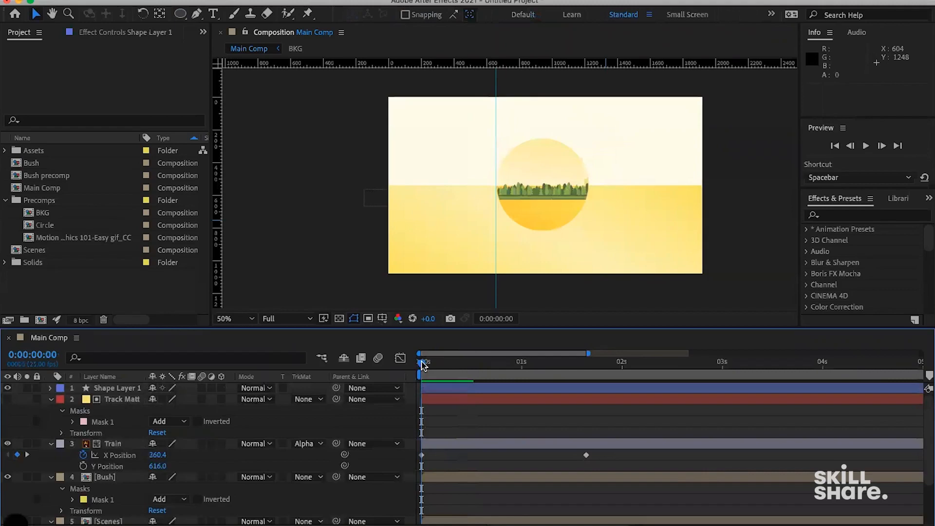
key(space)
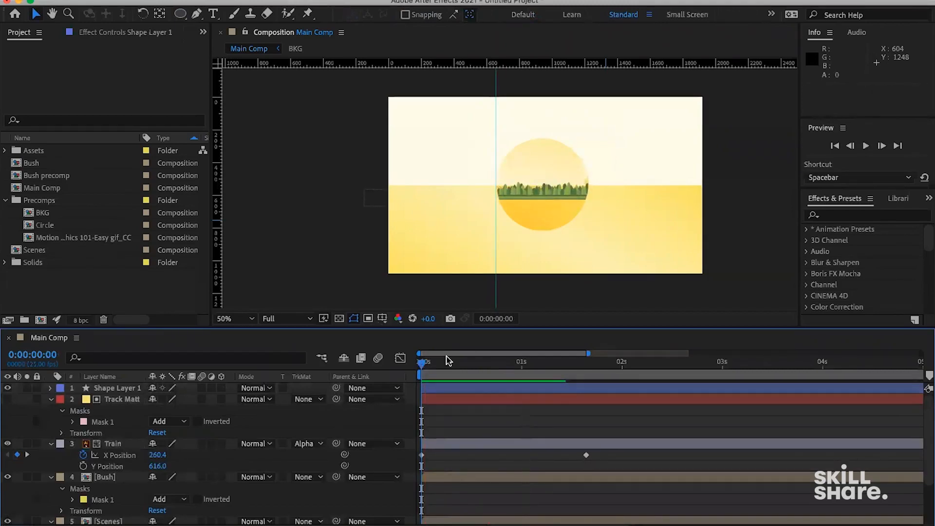
key(space)
key(space)
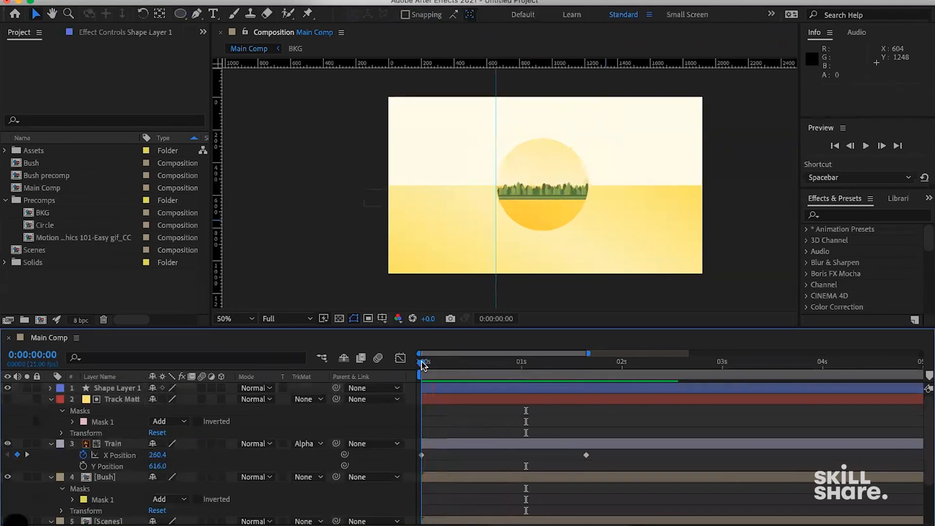
Shift the Track Matt, Train, Bush, Scenes and Circle layers together so they start two frames later, at 0:00:00:02
click(121, 390)
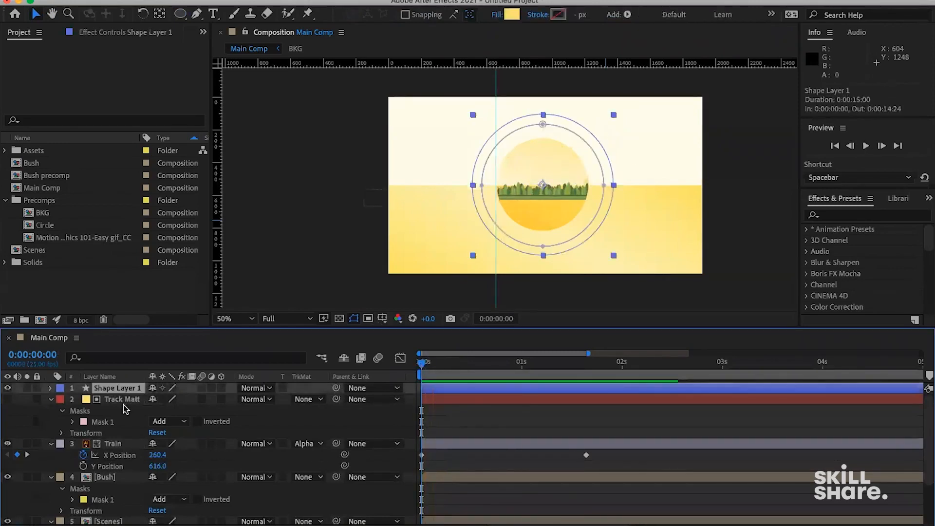
click(123, 400)
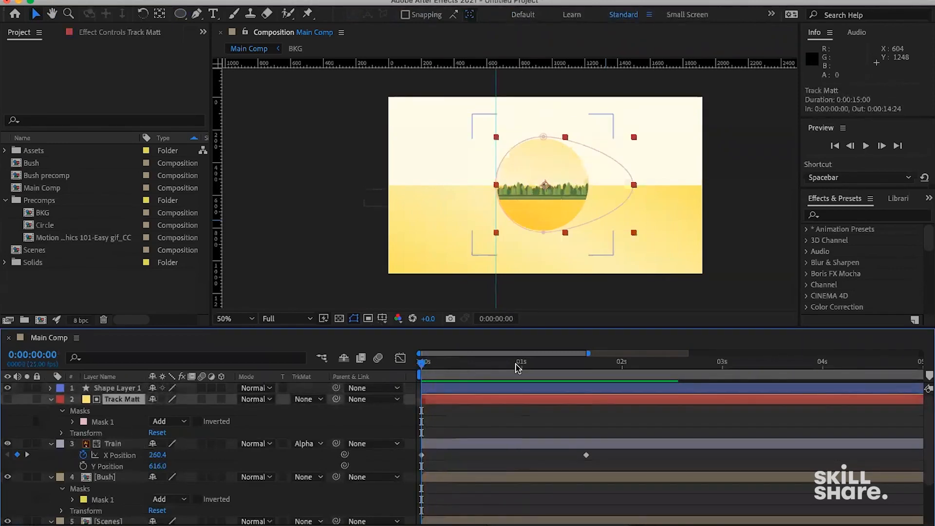
scroll(136, 489, down, 4)
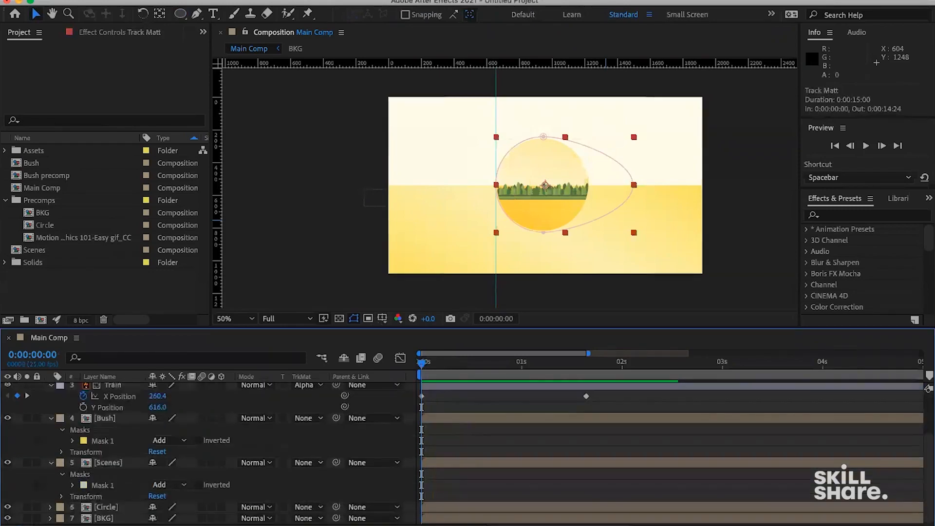
shift+click(111, 512)
scroll(384, 419, up, 4)
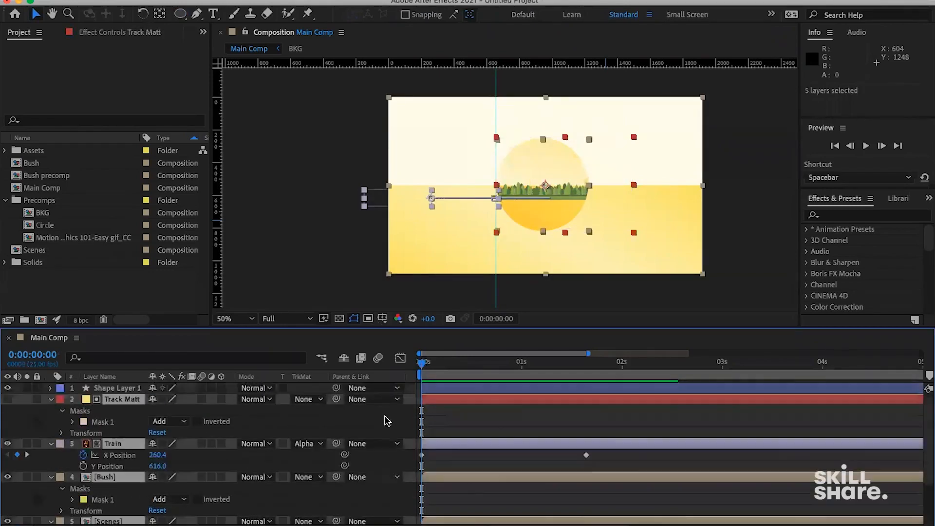
scroll(113, 488, down, 4)
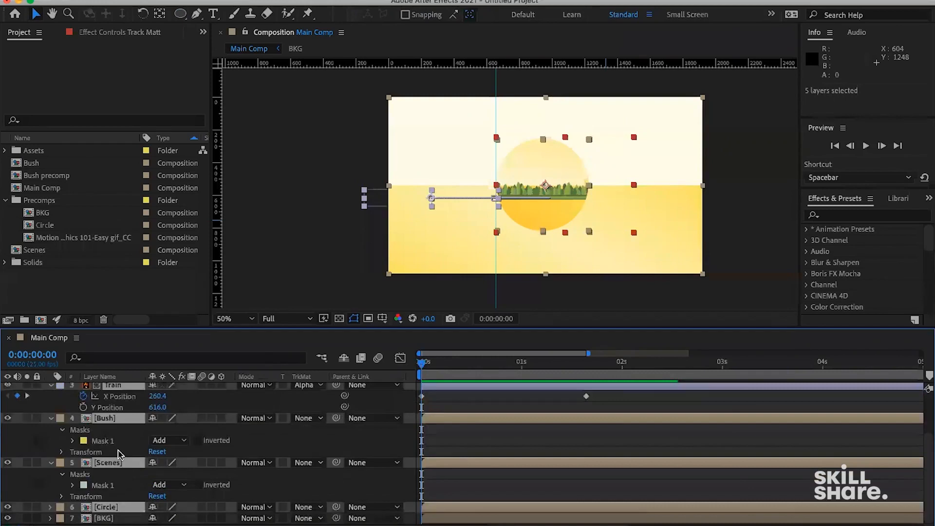
scroll(389, 385, up, 4)
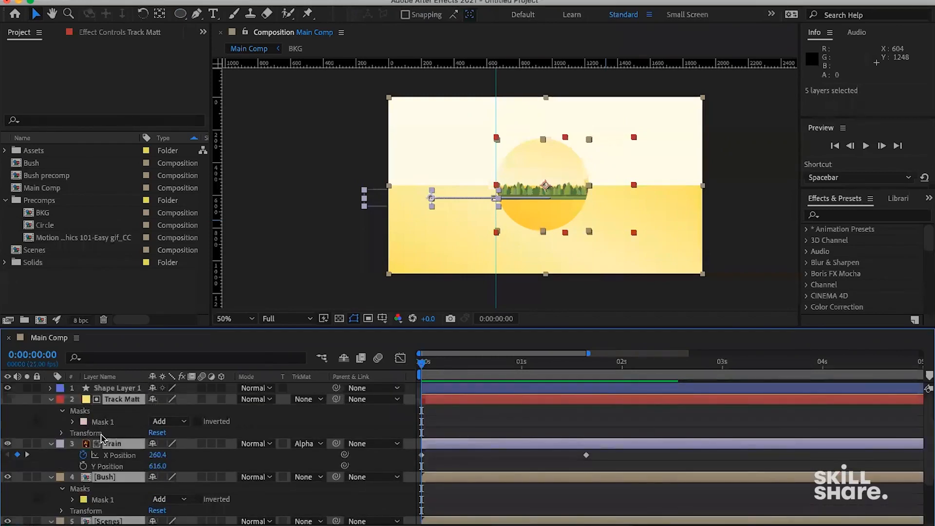
scroll(103, 447, down, 4)
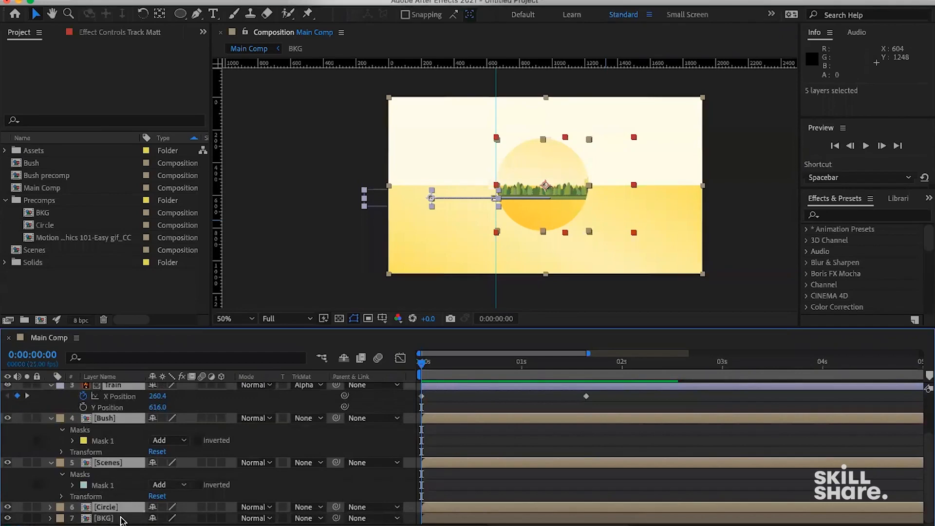
scroll(430, 405, up, 4)
drag(435, 403, 439, 403)
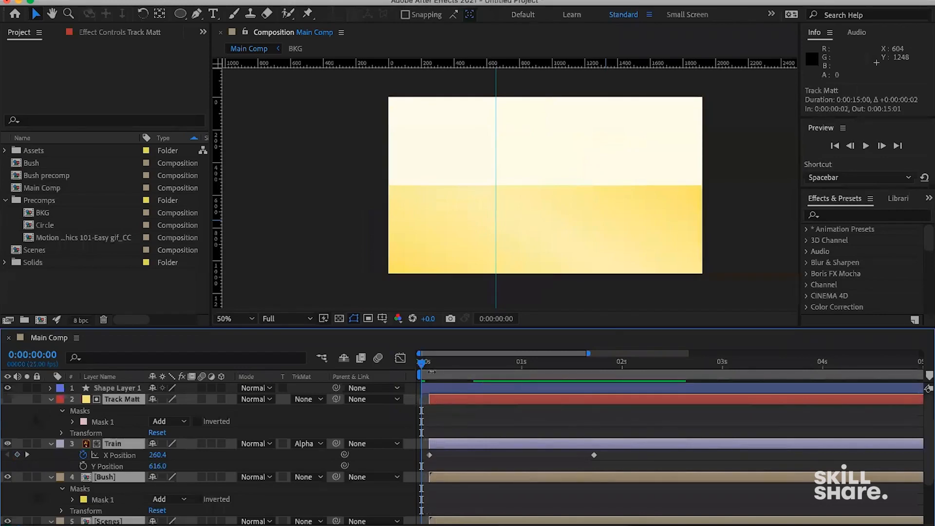
click(449, 409)
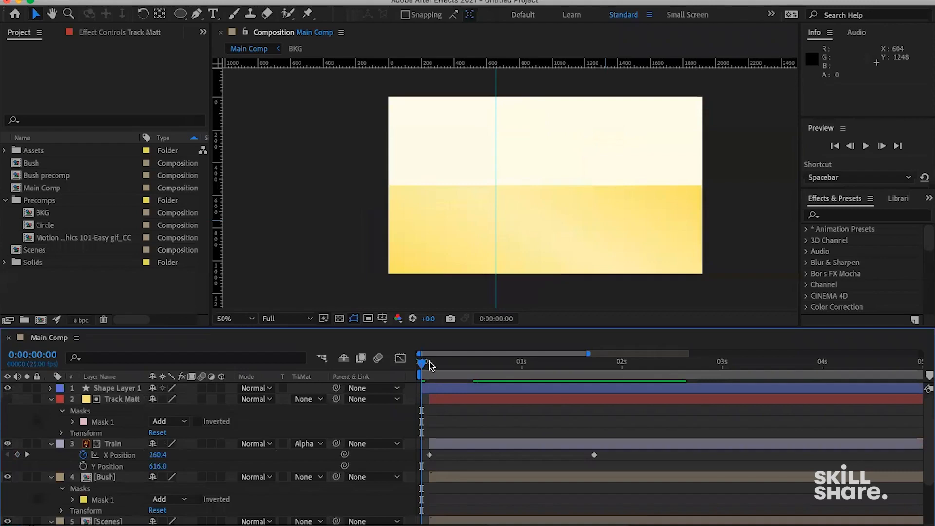
Move the five layers from Track Matt down to Circle so they all start at 0:00:00:06
drag(423, 366, 443, 364)
click(438, 400)
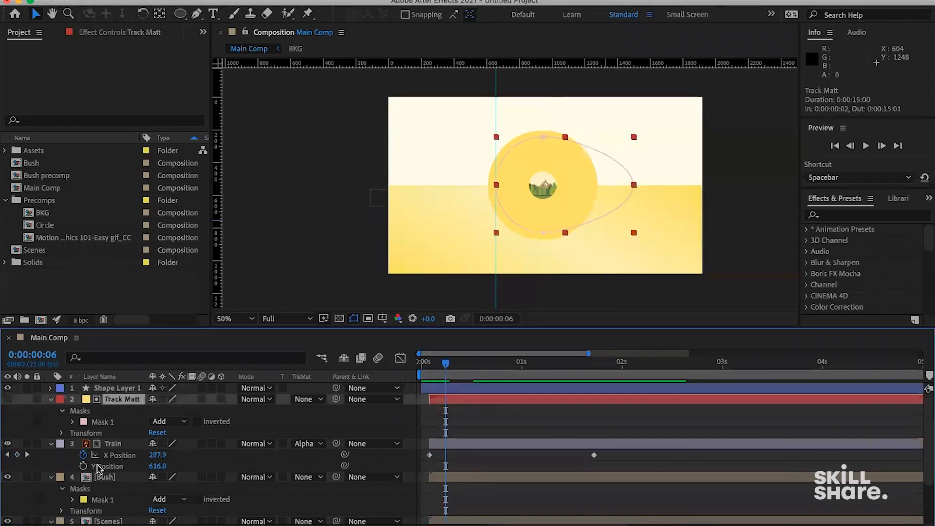
scroll(125, 493, down, 4)
shift+click(155, 505)
scroll(487, 429, up, 4)
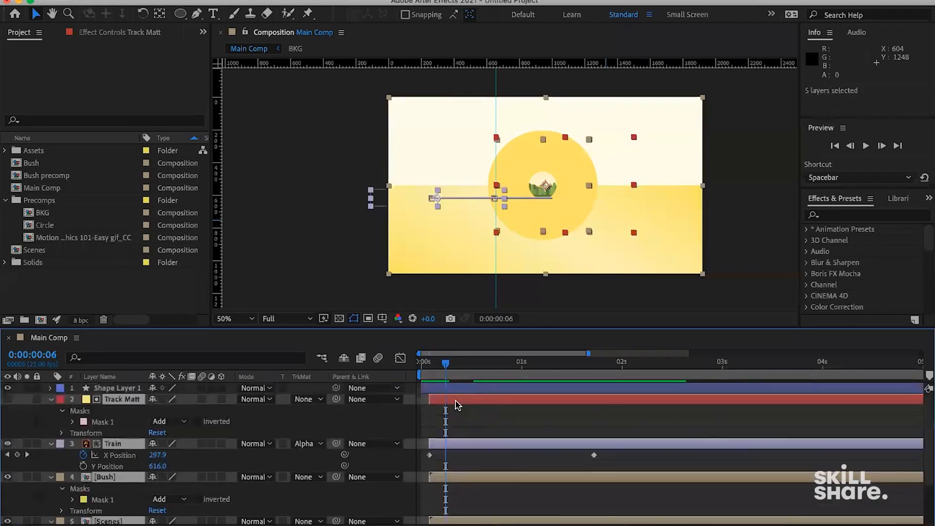
key([)
click(472, 419)
Play back the composition from the first frame to check the delayed scene against the ring reveal
drag(445, 364, 409, 365)
key(space)
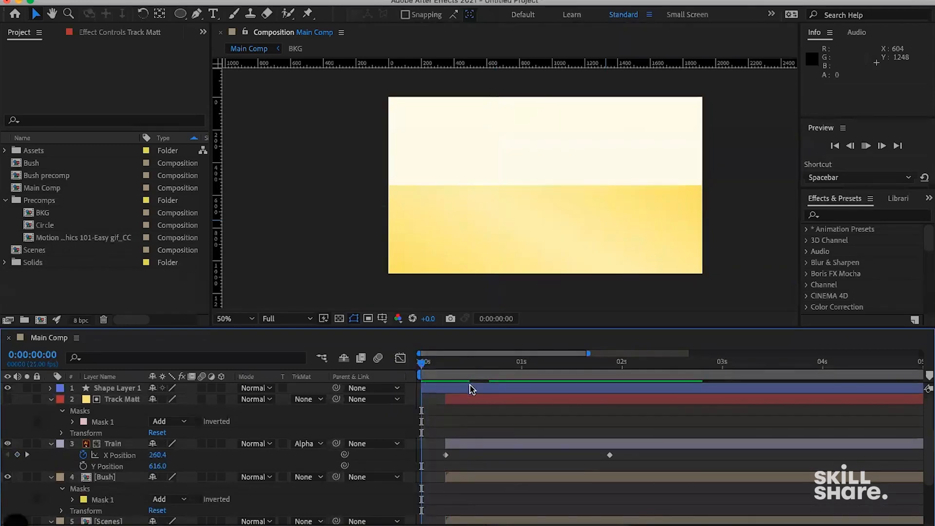
click(422, 365)
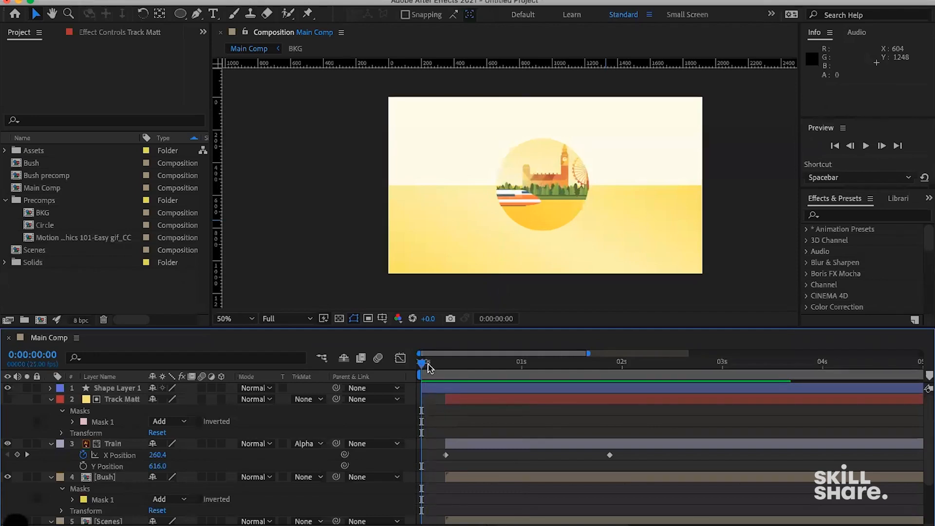
key(space)
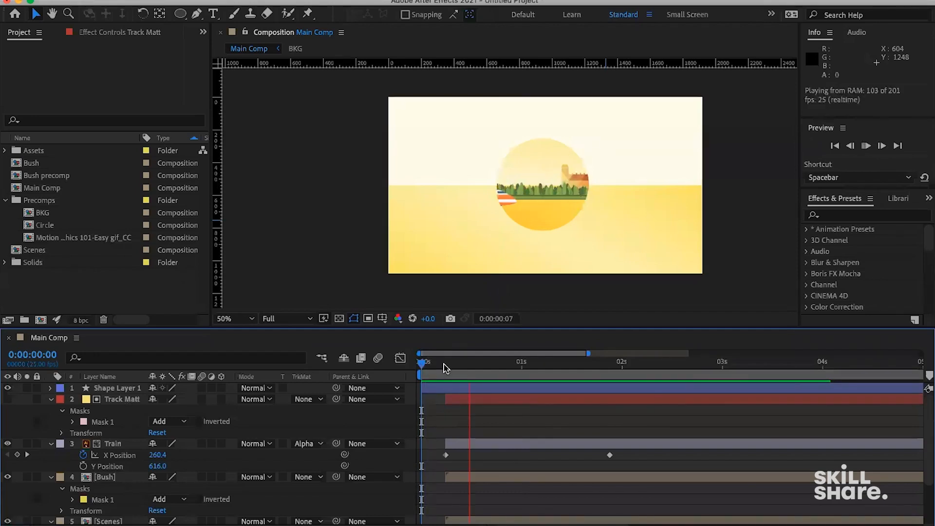
At 0:00:01:23, draw a horizontal Pen tool line about 165 px long just below the train
click(486, 366)
drag(520, 361, 596, 367)
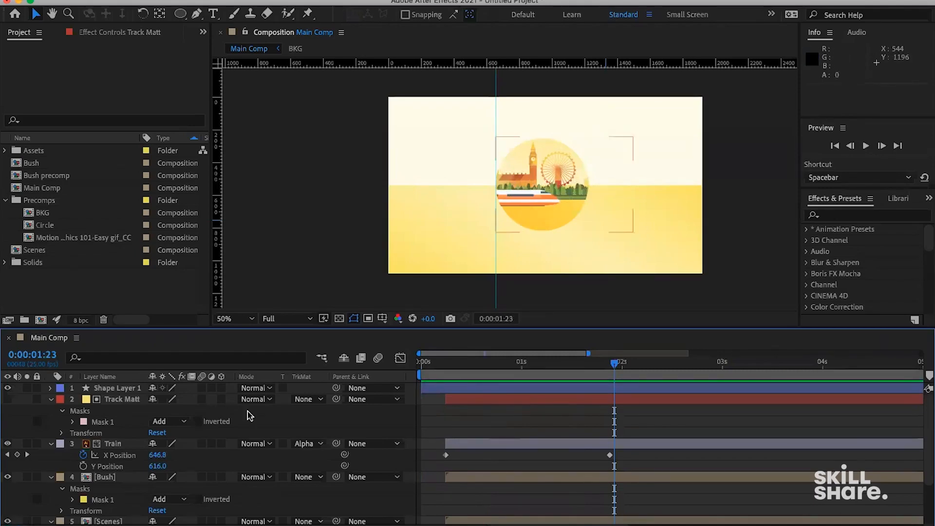
click(197, 15)
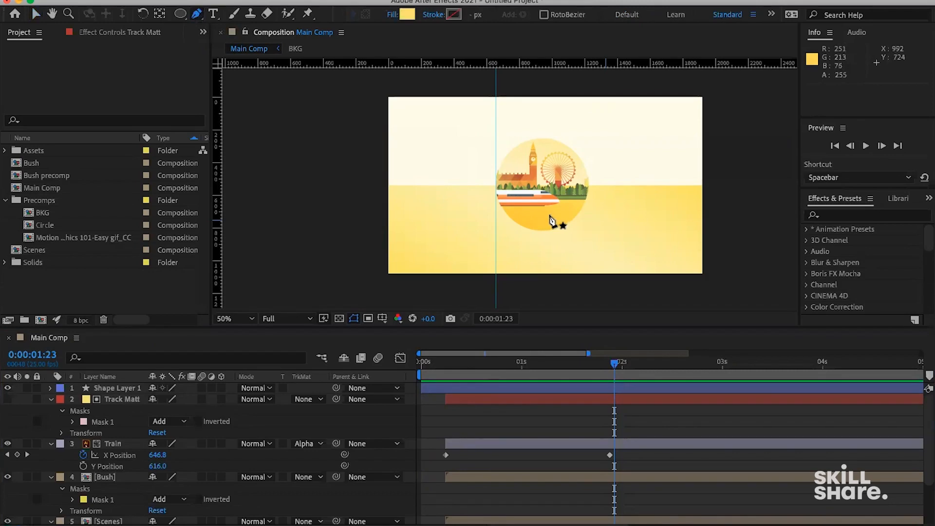
key(period)
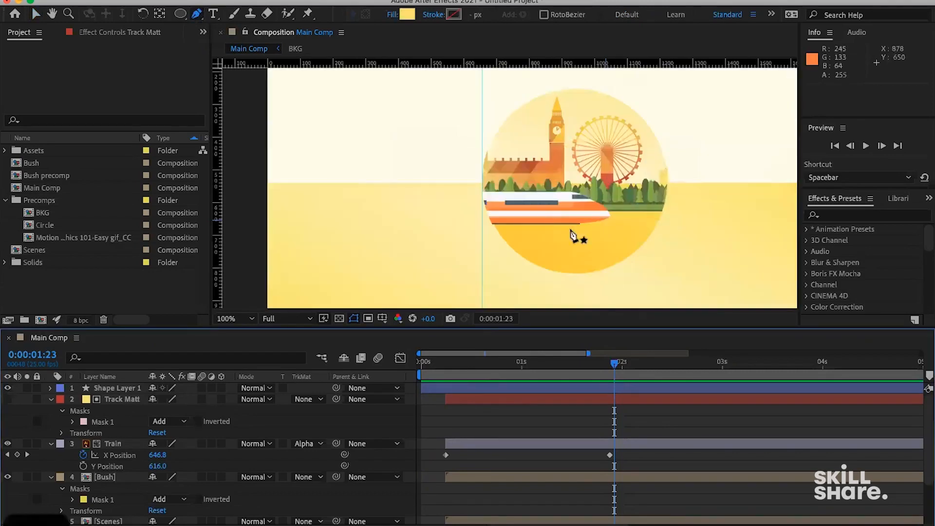
click(568, 235)
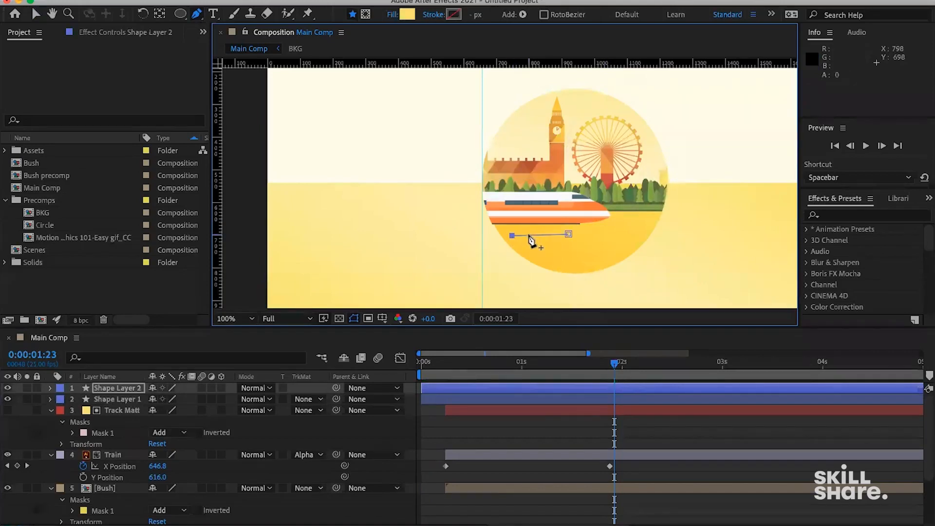
key(ctrl+z)
click(514, 234)
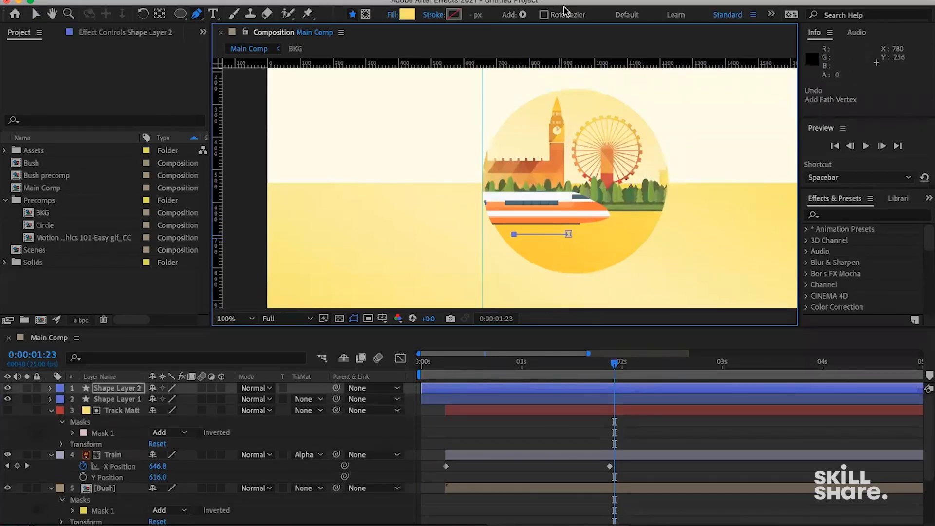
Set the new line's fill to None and give it a solid white FFFFFF stroke
alt+click(407, 15)
alt+click(408, 14)
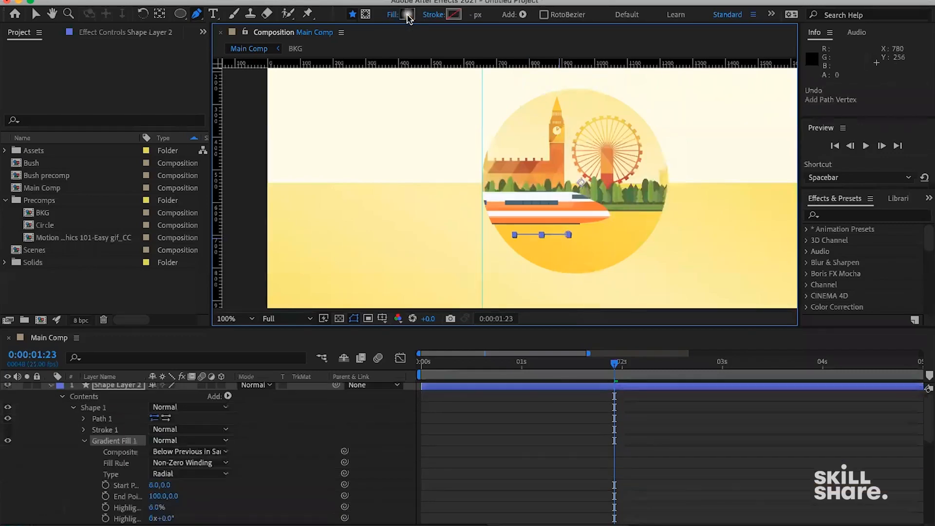
alt+click(407, 15)
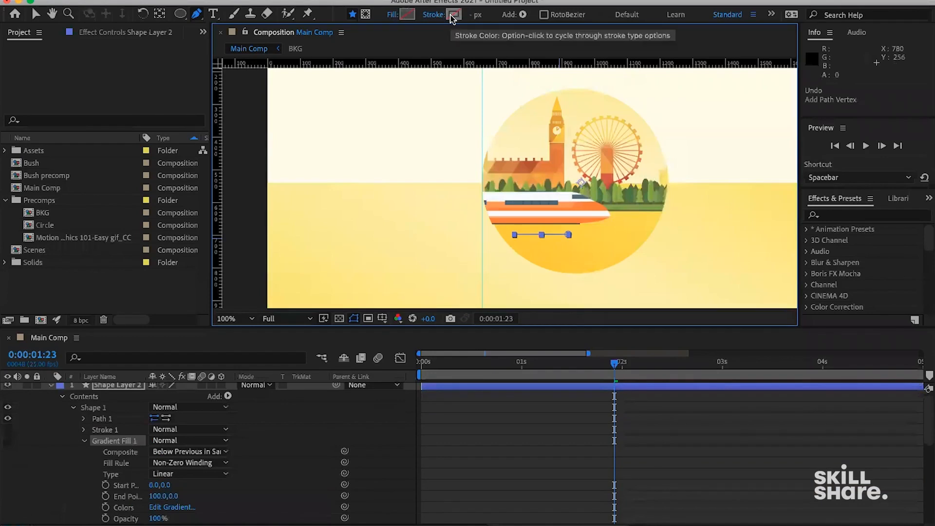
click(454, 15)
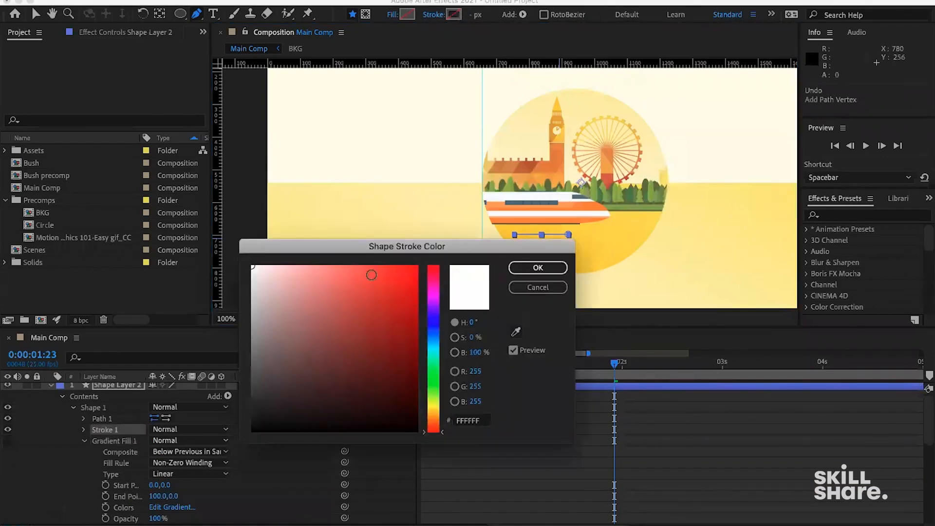
click(538, 268)
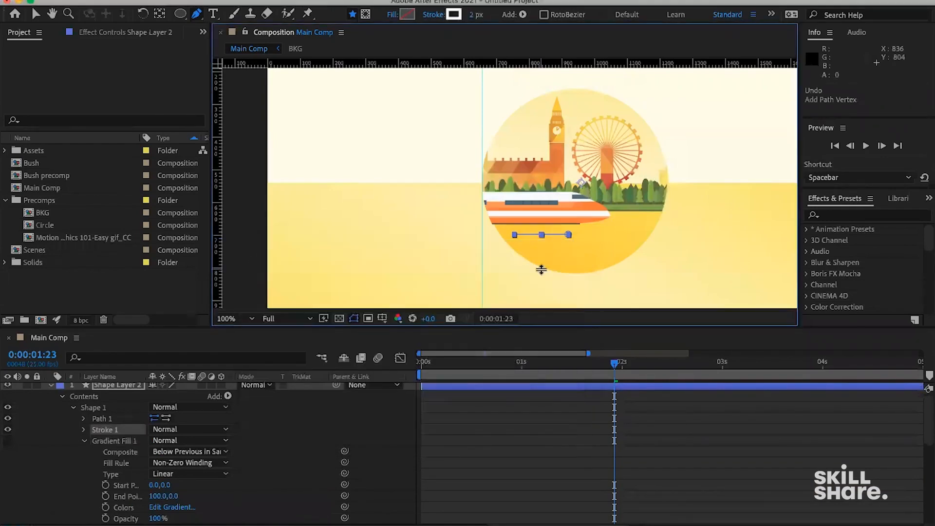
Set Shape Layer 2's stroke width to 9 and its line cap to Round Cap
click(66, 407)
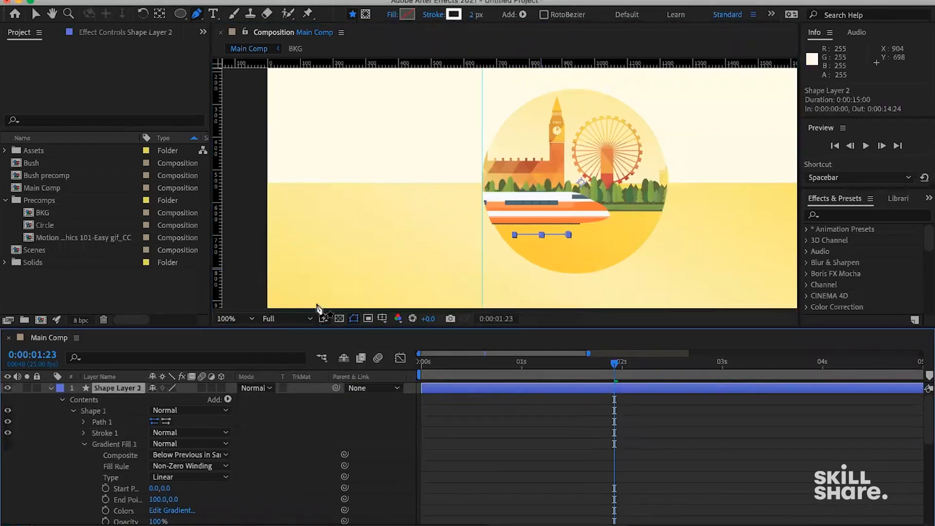
scroll(135, 454, down, 2)
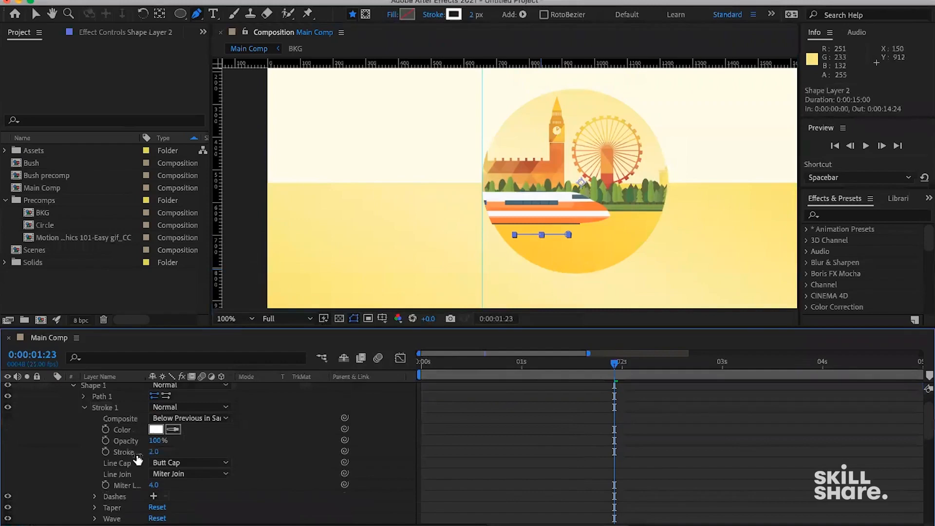
drag(153, 453, 157, 451)
click(184, 466)
click(195, 487)
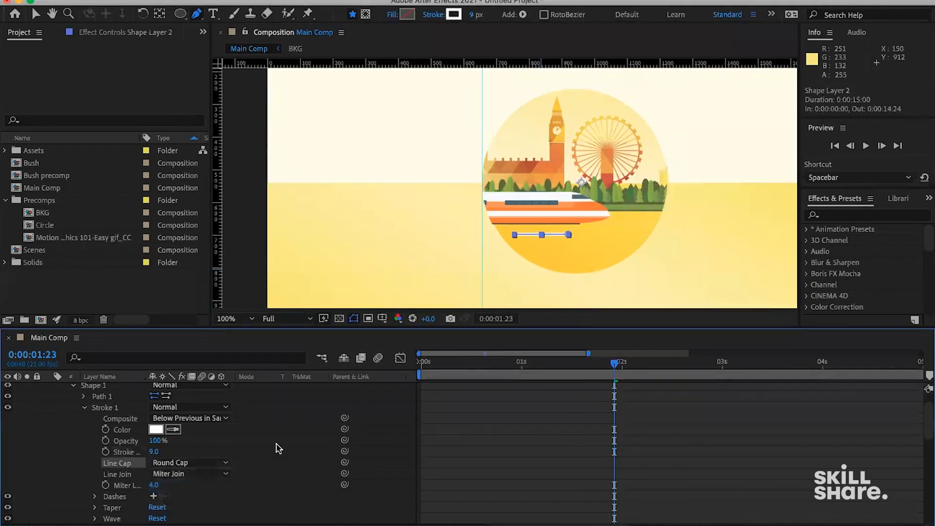
click(315, 444)
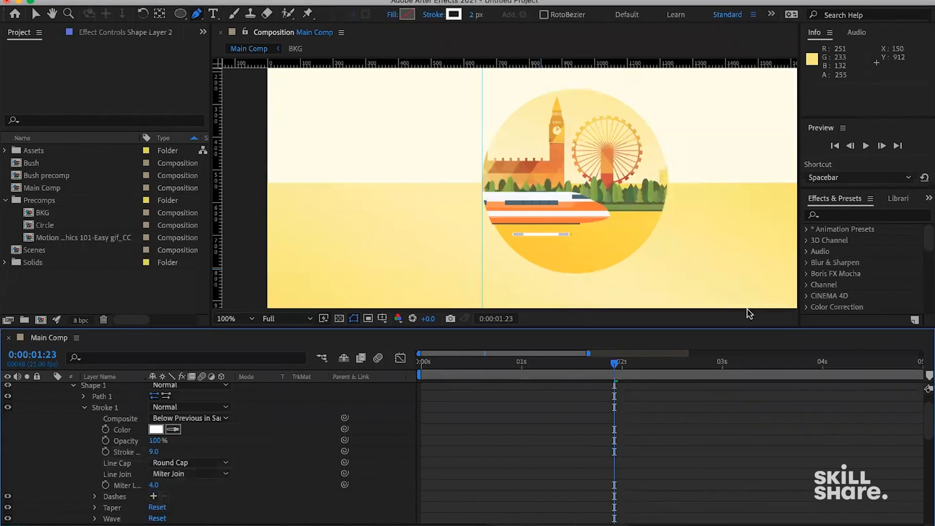
Go to 0:00:00:13, add Trim Paths to Shape Layer 2 and expand its properties
drag(428, 366, 473, 366)
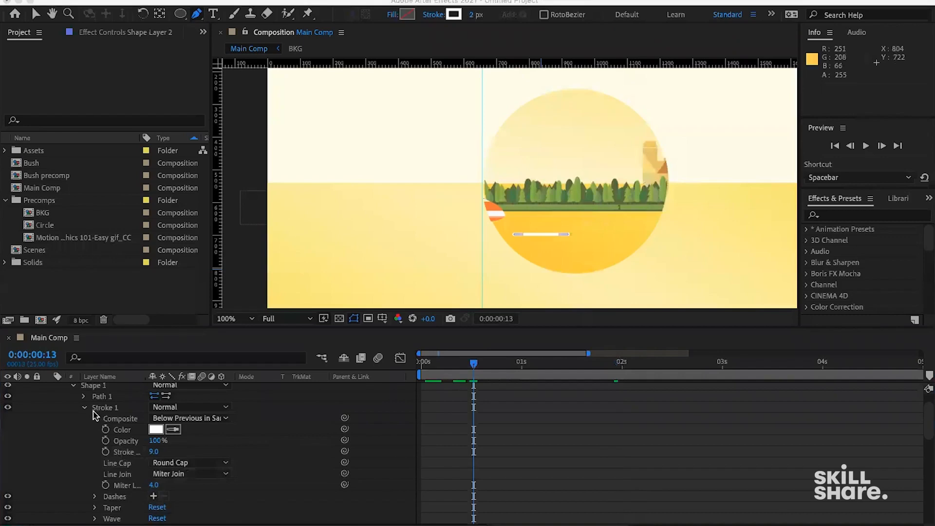
scroll(92, 413, up, 2)
click(131, 398)
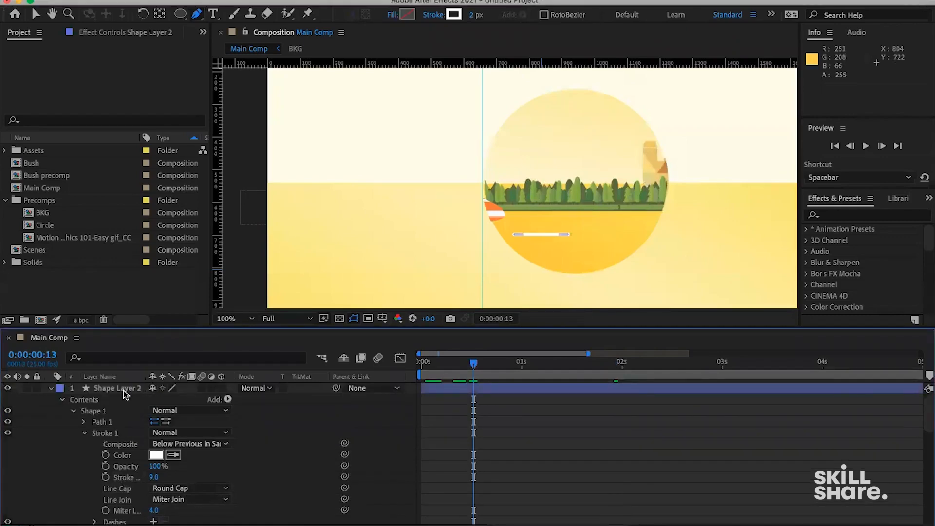
click(124, 389)
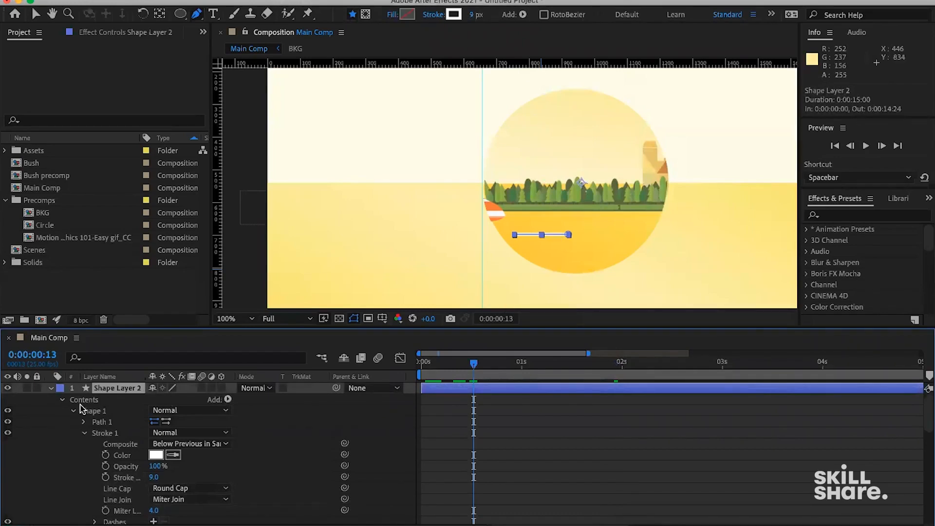
click(228, 400)
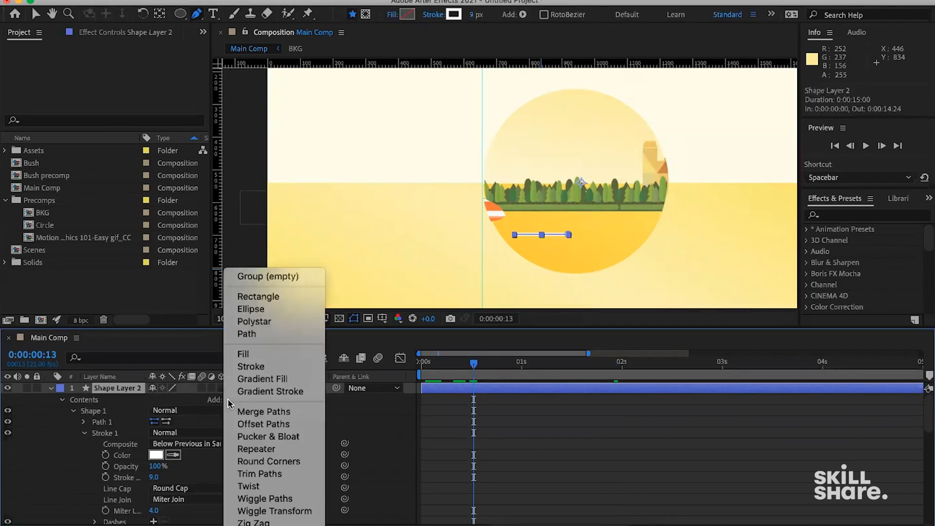
click(259, 476)
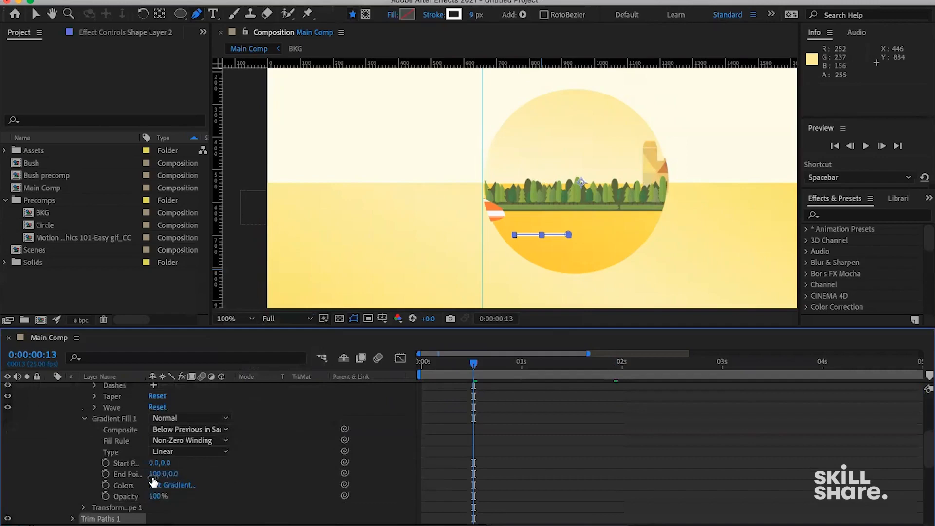
scroll(151, 478, down, 3)
click(71, 486)
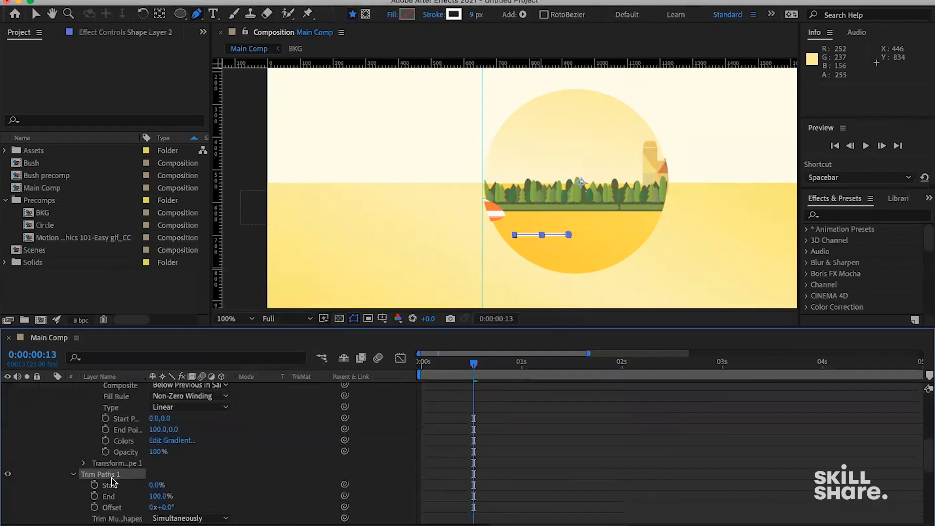
Try out the Start and End values of Trim Paths 1 on the white line
scroll(109, 480, down, 1)
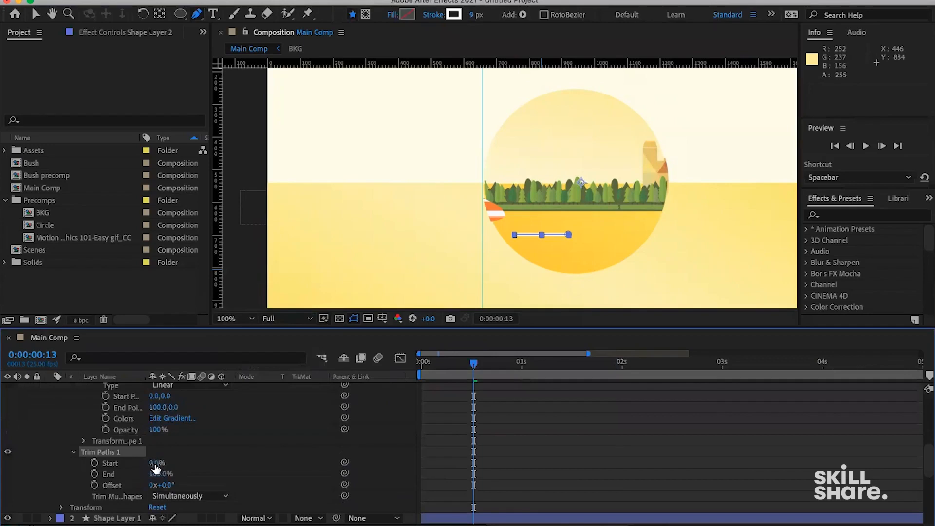
mouse_move(156, 463)
mouse_down()
mouse_move(263, 461)
mouse_move(168, 462)
mouse_move(142, 474)
mouse_move(191, 476)
mouse_up()
click(100, 466)
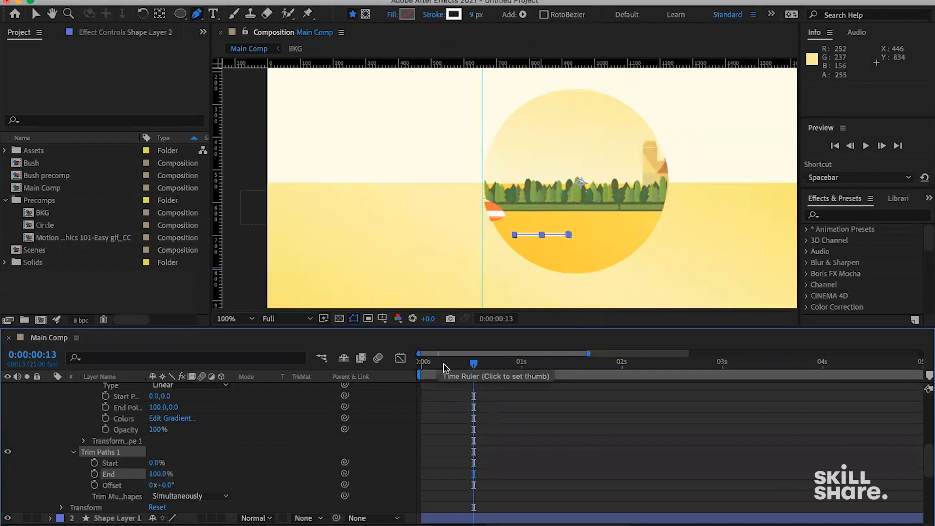
At 0:00:00:13, enable keyframing for Trim Paths 1's Start and End and set End to 0%
mouse_move(474, 364)
mouse_down()
mouse_move(446, 366)
mouse_move(474, 366)
mouse_up()
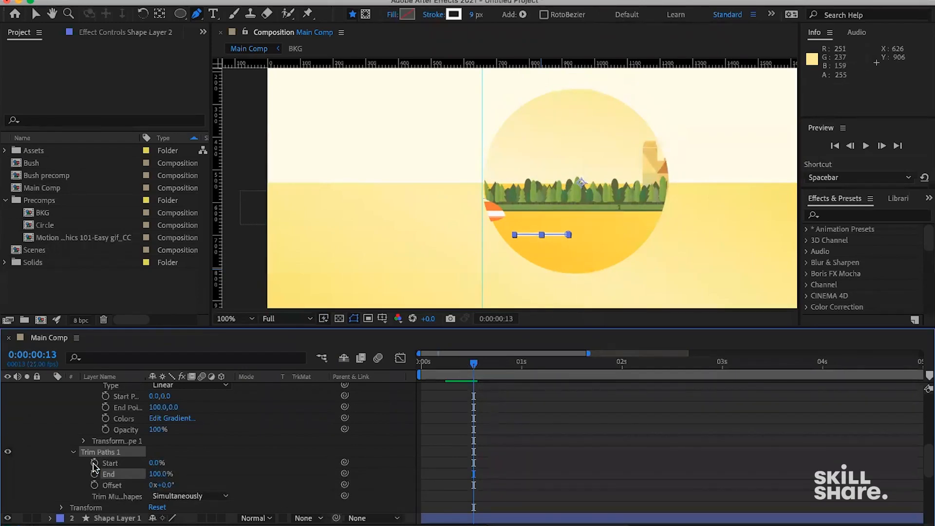
click(94, 474)
click(94, 462)
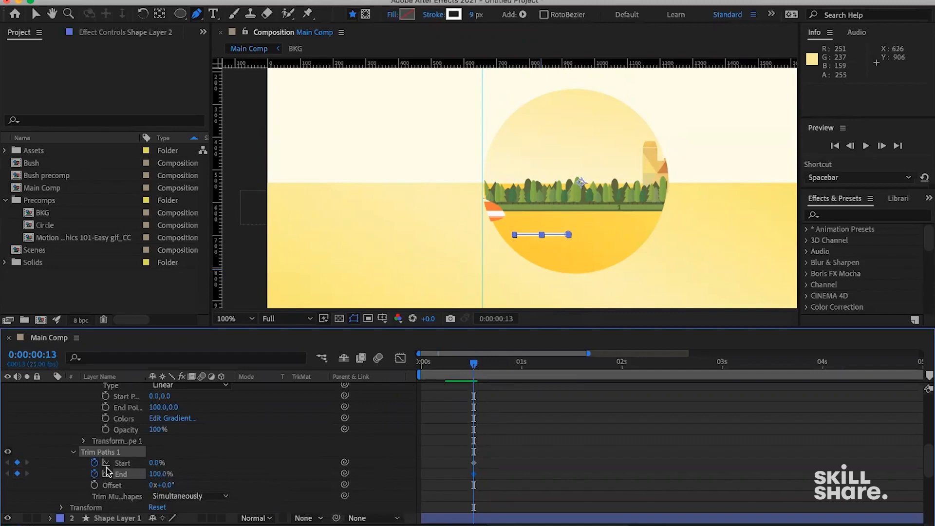
drag(161, 474, 108, 474)
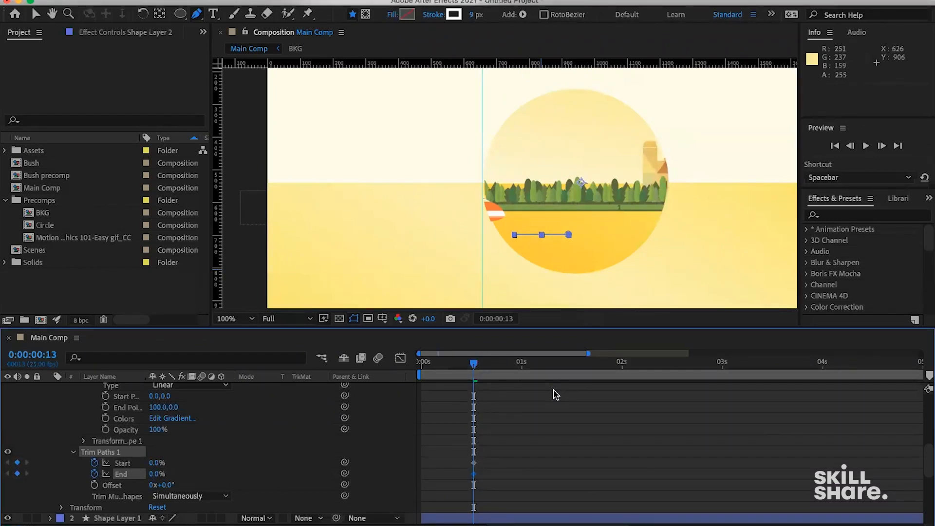
At 0:00:00:23, set Trim Paths 1's Start and End to 100%
key(shift+Page_Down)
key(shift+super+Left)
key(shift+super+Right)
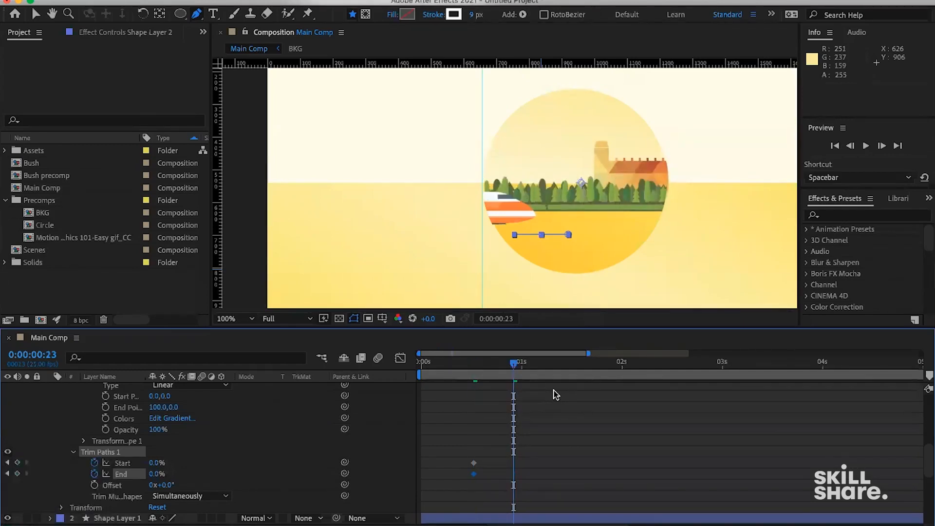
click(157, 463)
text(100)
key(Return)
drag(237, 474, 250, 473)
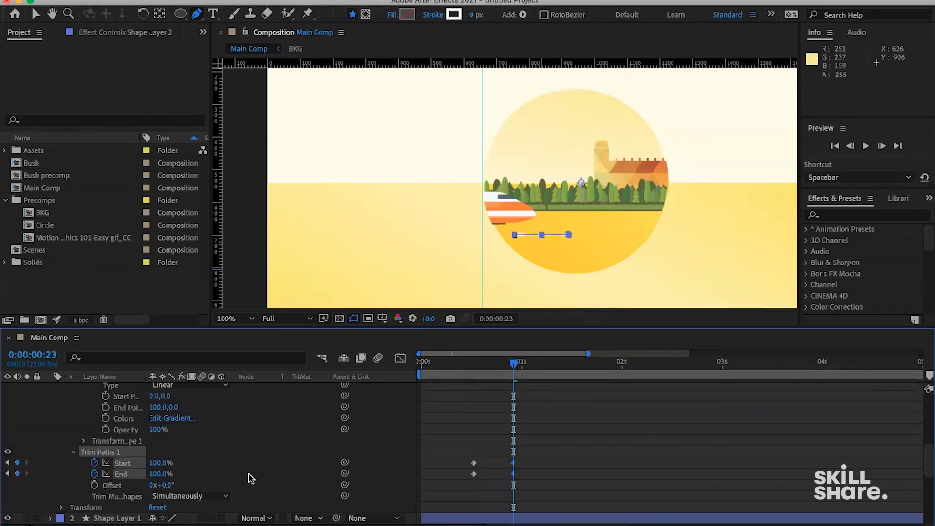
Apply Easy Ease to all four Start and End keyframes of Trim Paths 1
drag(535, 490, 474, 476)
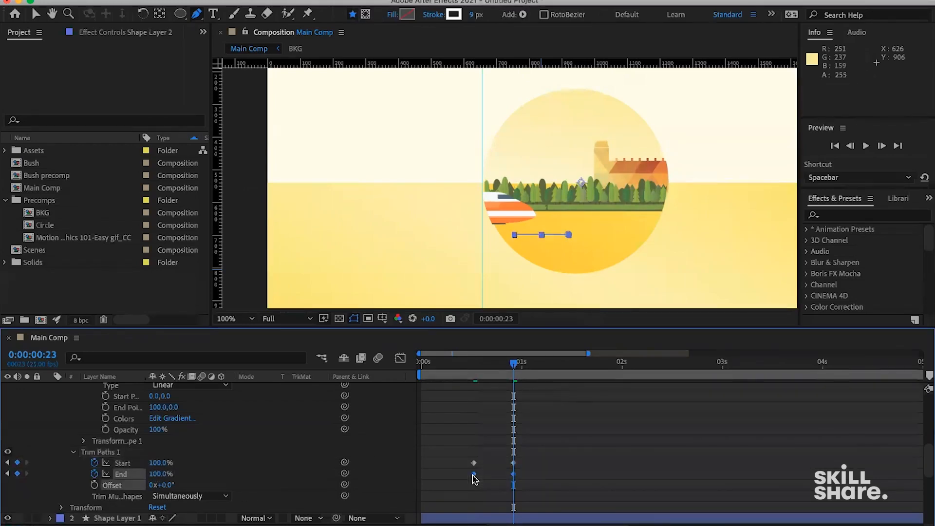
drag(555, 498, 457, 452)
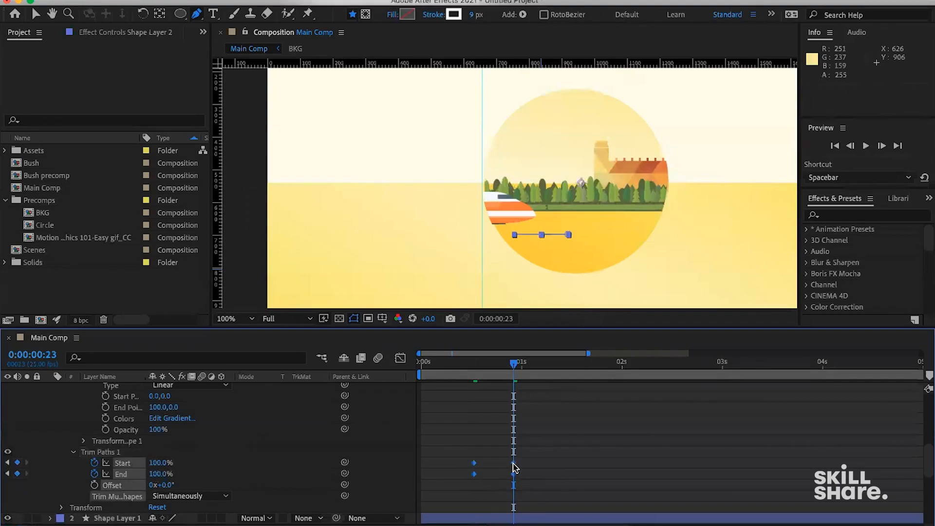
right_click(514, 463)
mouse_move(551, 524)
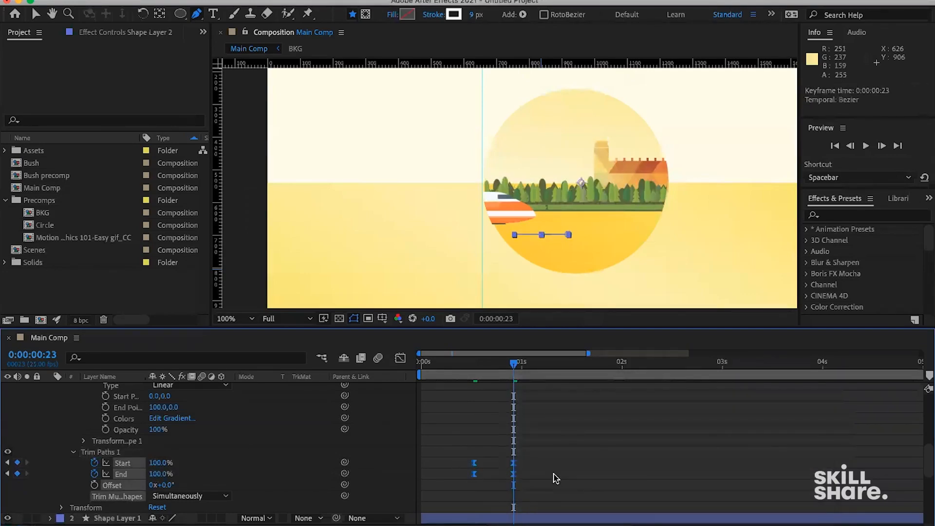
Strengthen the easing of the Start and End value curves by lengthening the handles at both keyframe times
click(400, 359)
click(634, 517)
drag(852, 413, 812, 381)
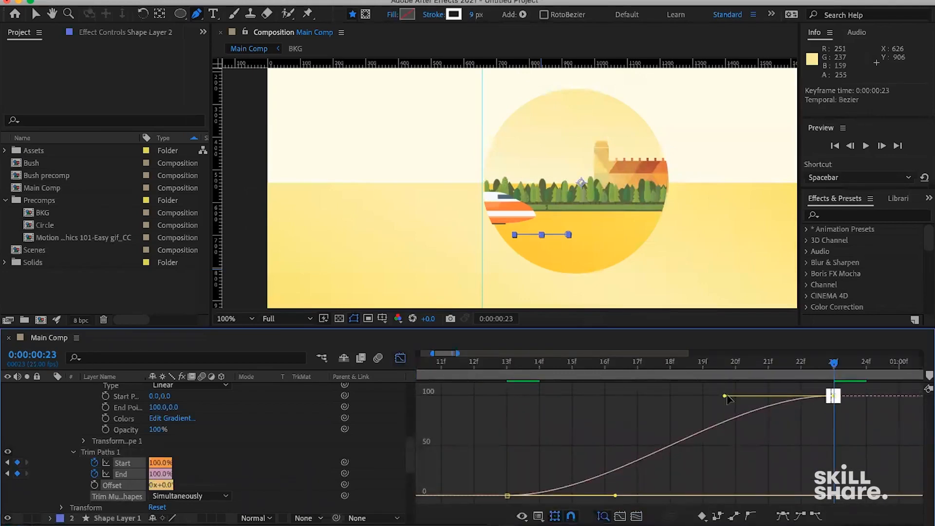
drag(724, 396, 663, 396)
click(507, 495)
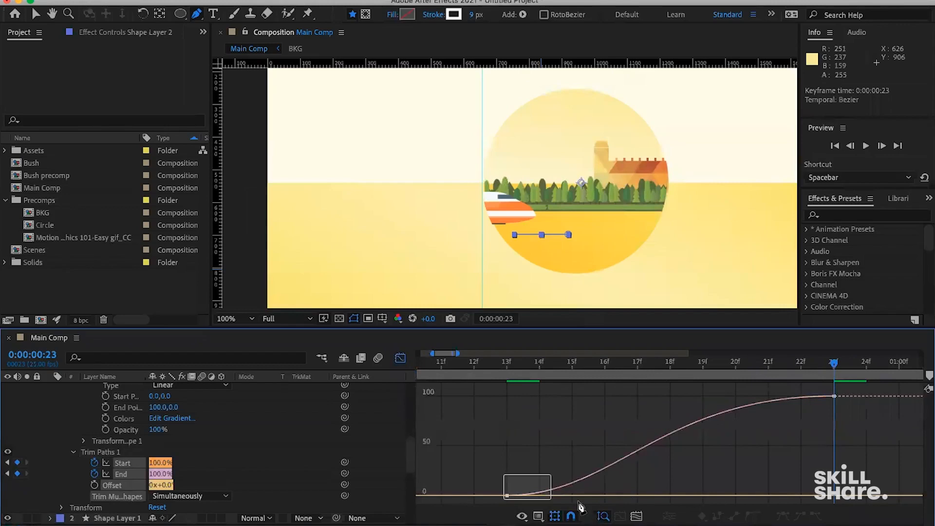
drag(615, 492, 686, 490)
click(400, 359)
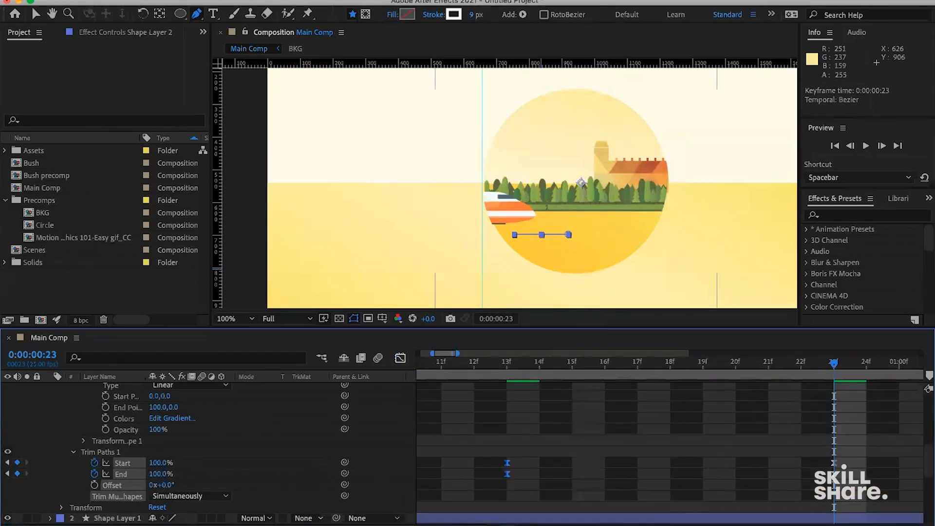
Shift both End keyframes 3 frames later so End trails Start, and preview the line animation
scroll(598, 503, down, 4)
drag(644, 471, 561, 477)
click(539, 374)
key(space)
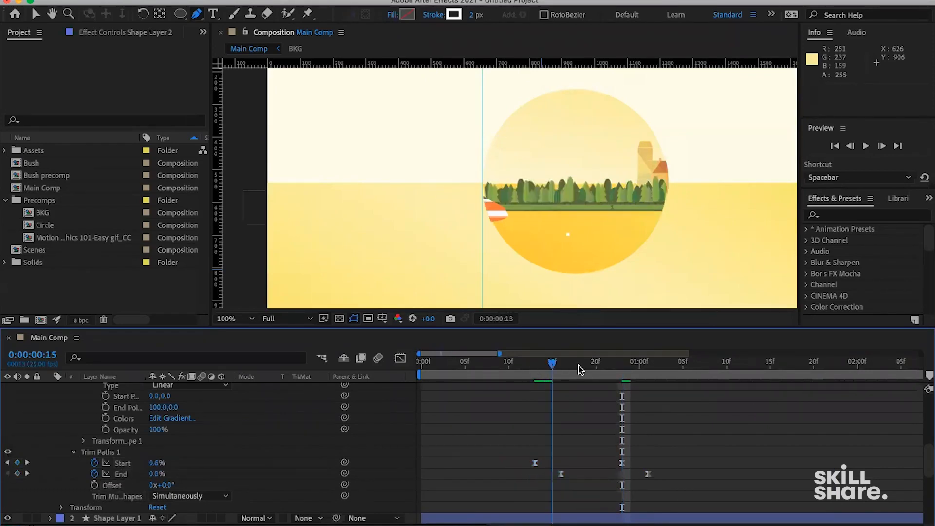
click(518, 374)
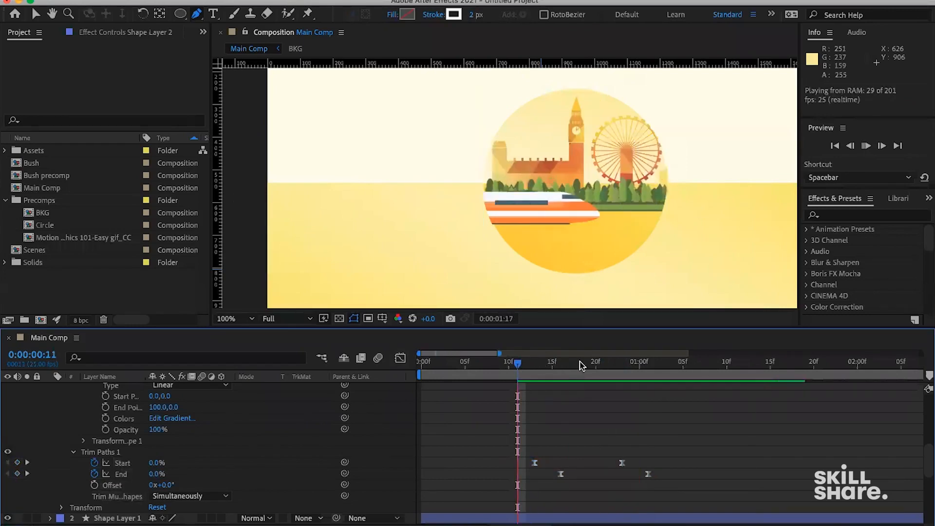
Slow the line by moving the final Start keyframe to 0:00:01:03 and the final End keyframe by the same 5 frames
click(604, 364)
mouse_move(633, 363)
mouse_down()
mouse_move(535, 366)
mouse_move(647, 366)
mouse_move(640, 374)
mouse_up()
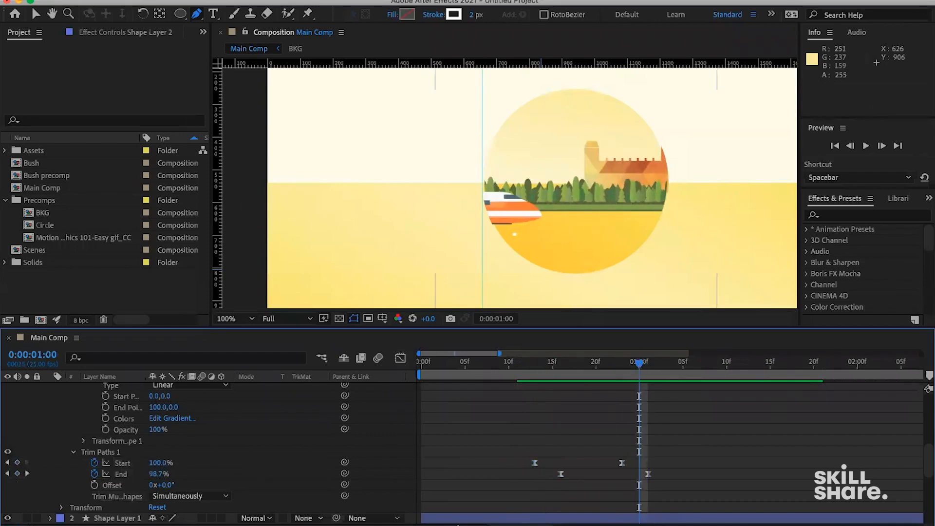
click(438, 525)
drag(557, 484, 495, 447)
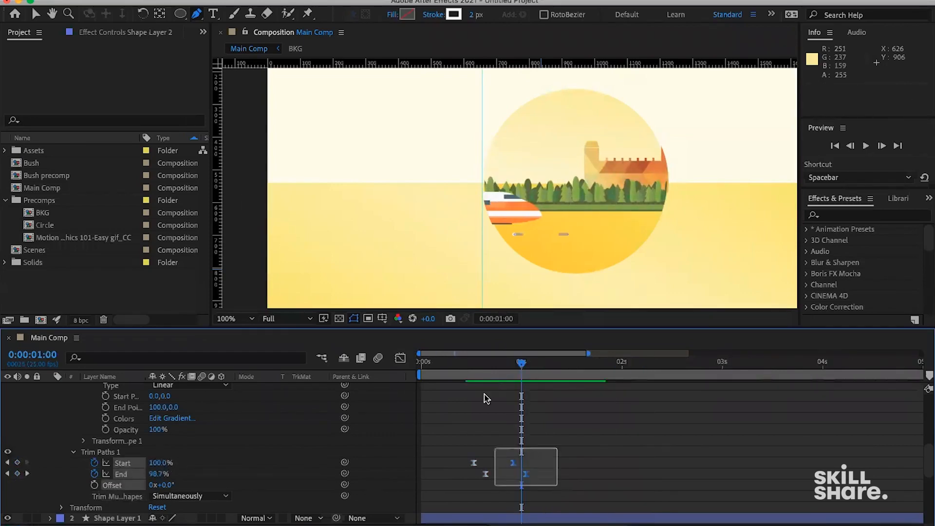
click(474, 364)
mouse_move(544, 479)
mouse_down()
mouse_move(508, 454)
mouse_move(512, 470)
mouse_move(534, 467)
mouse_up()
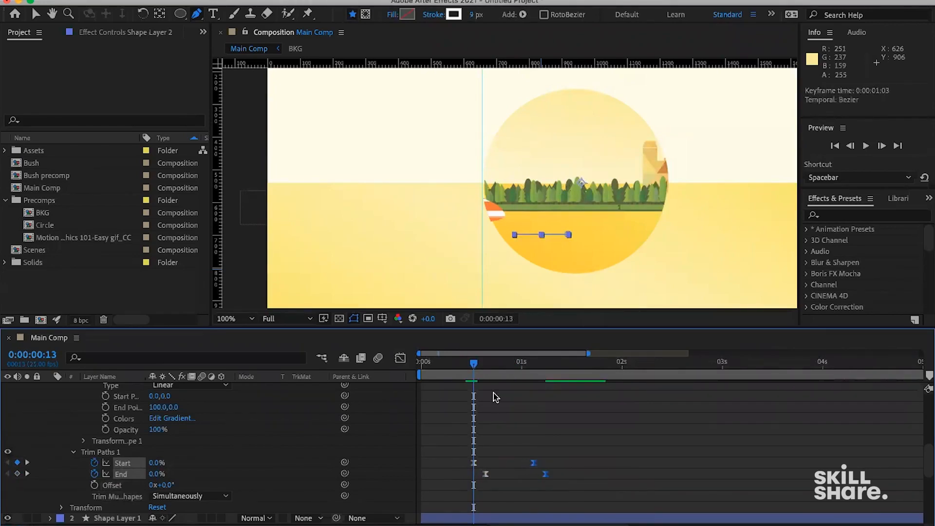
Delay both End keyframes by another 3 frames to lengthen the visible white line, and preview it
drag(486, 366, 550, 366)
drag(579, 496, 500, 476)
key(space)
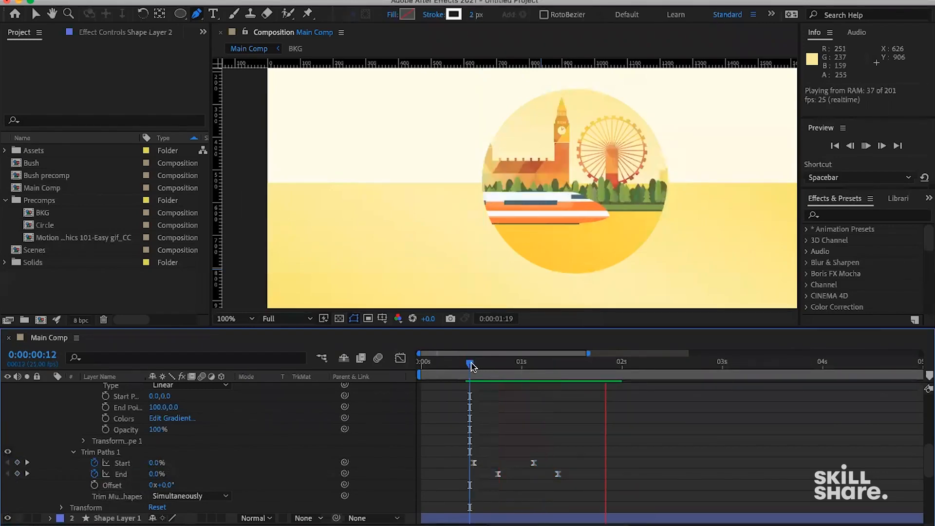
Play back the scene from around 0:00:00:13 to check the white line's timing against the train
click(474, 366)
key(space)
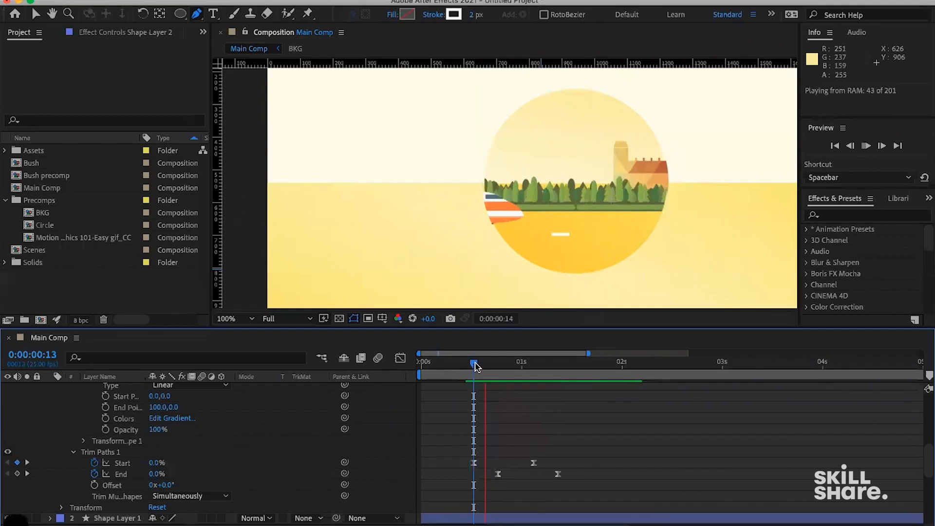
key(space)
drag(528, 361, 476, 375)
key(space)
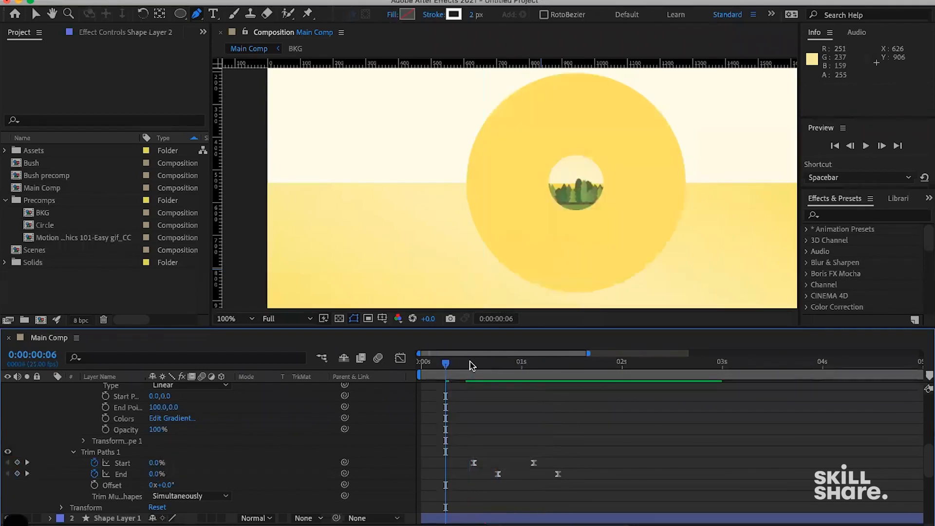
click(476, 365)
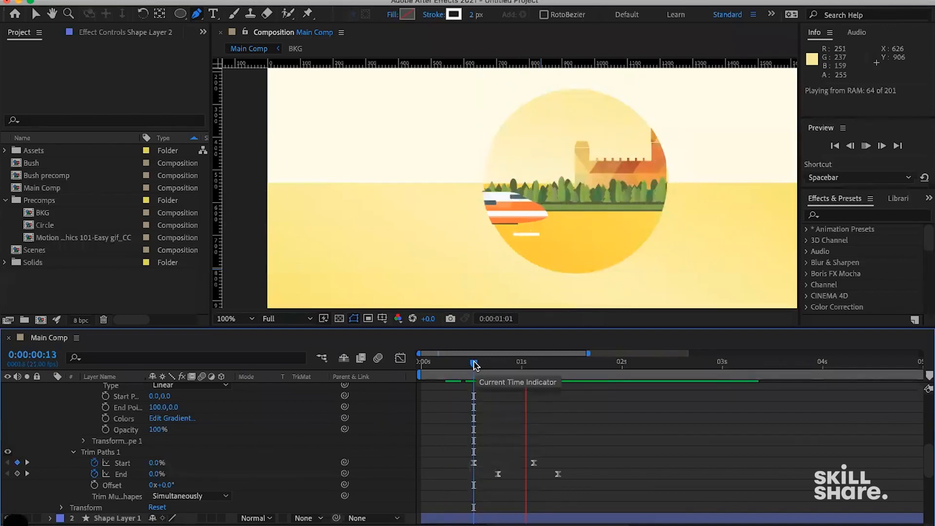
key(space)
Duplicate Shape Layer 2 and place the copy further right and lower beneath the train, at about position 1148, 596
scroll(144, 423, up, 10)
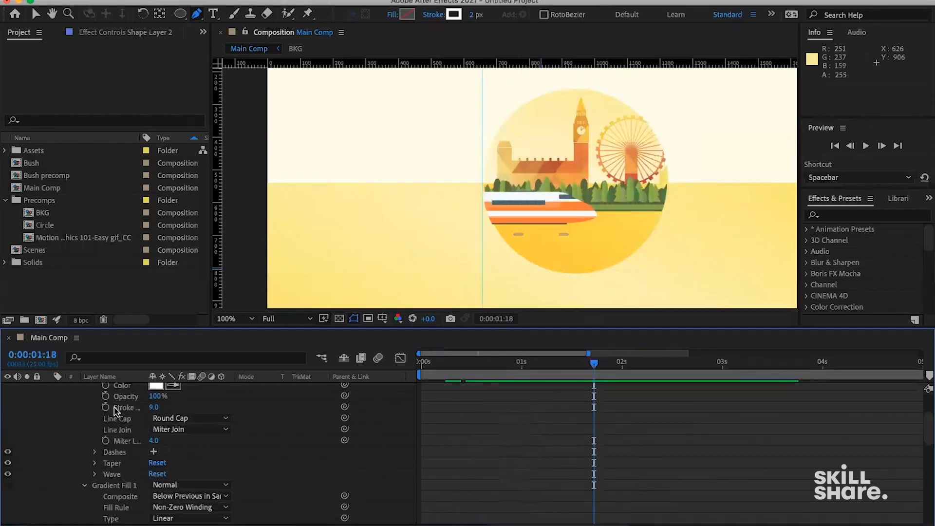
click(51, 388)
click(115, 388)
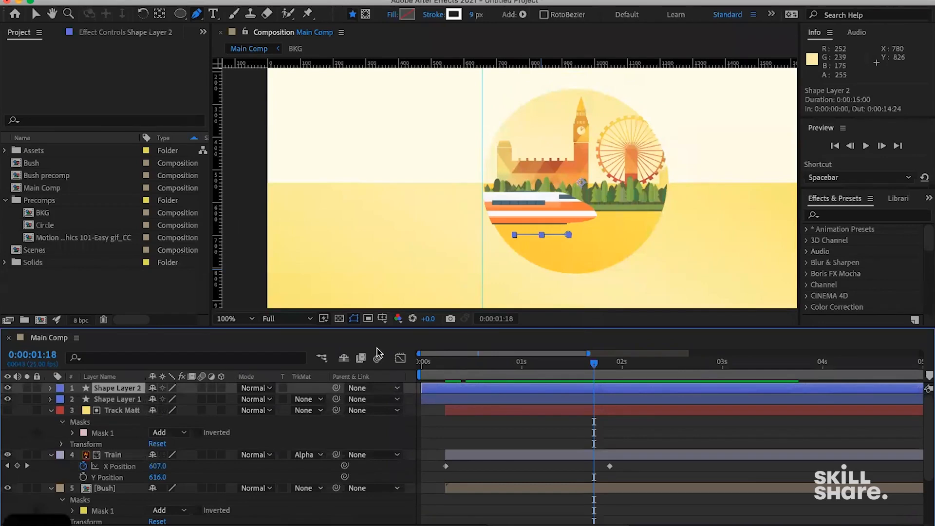
key(ctrl+d)
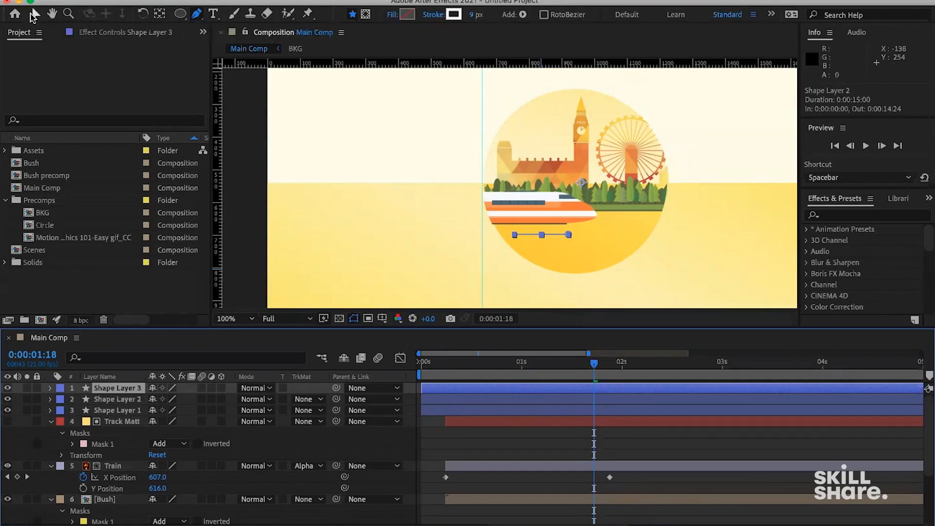
click(34, 18)
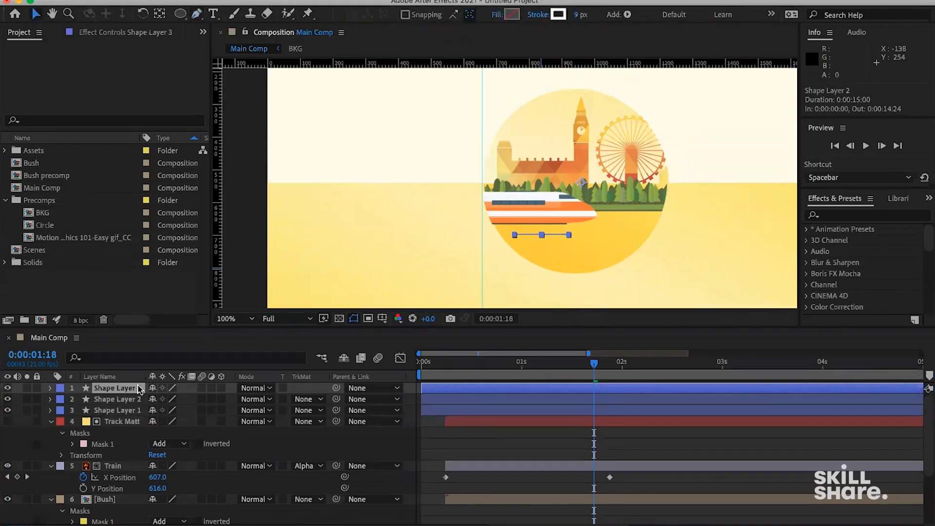
drag(584, 188, 646, 204)
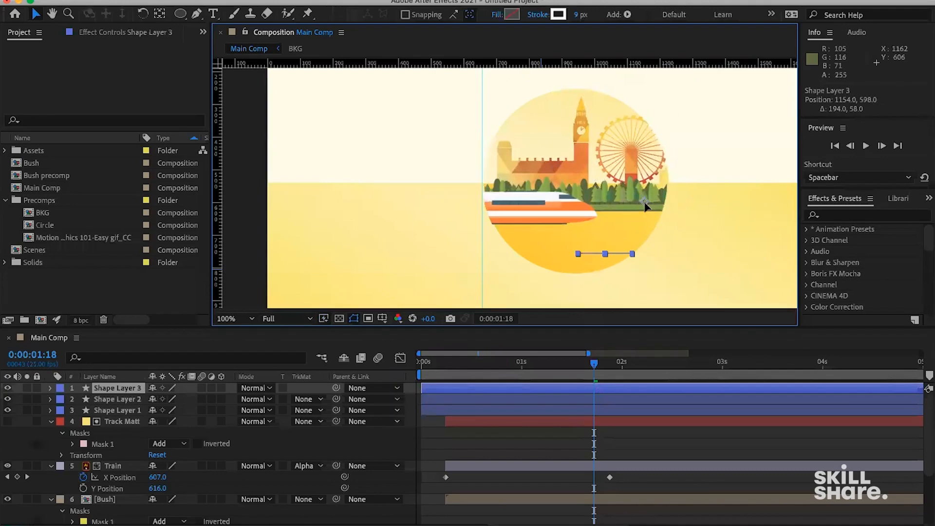
click(552, 441)
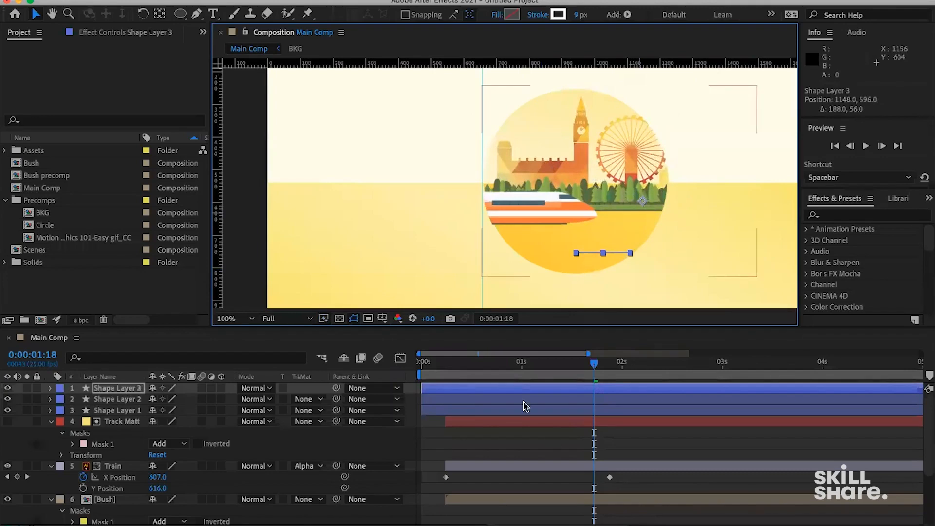
Reveal Shape Layer 3's keyframes, shift the layer 7 frames later to start at 0:00:00:07, and check the stagger
click(525, 368)
click(521, 367)
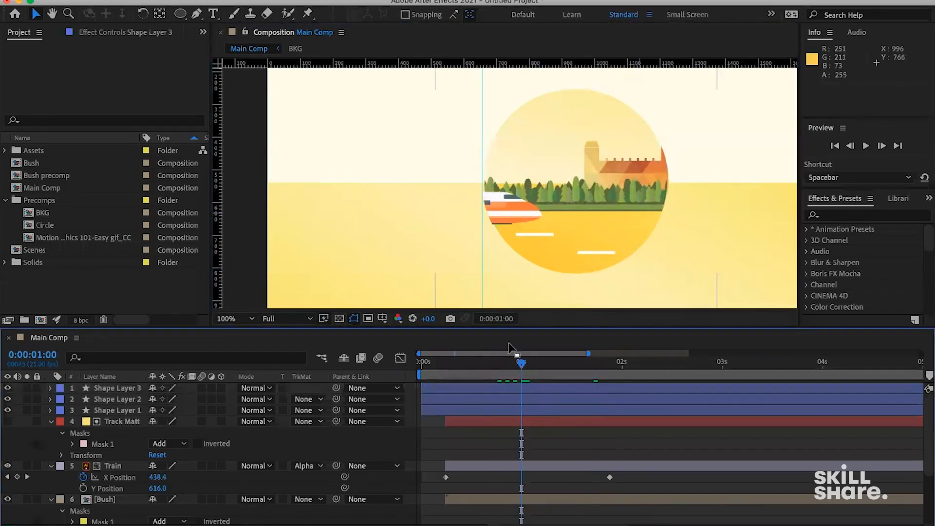
click(508, 389)
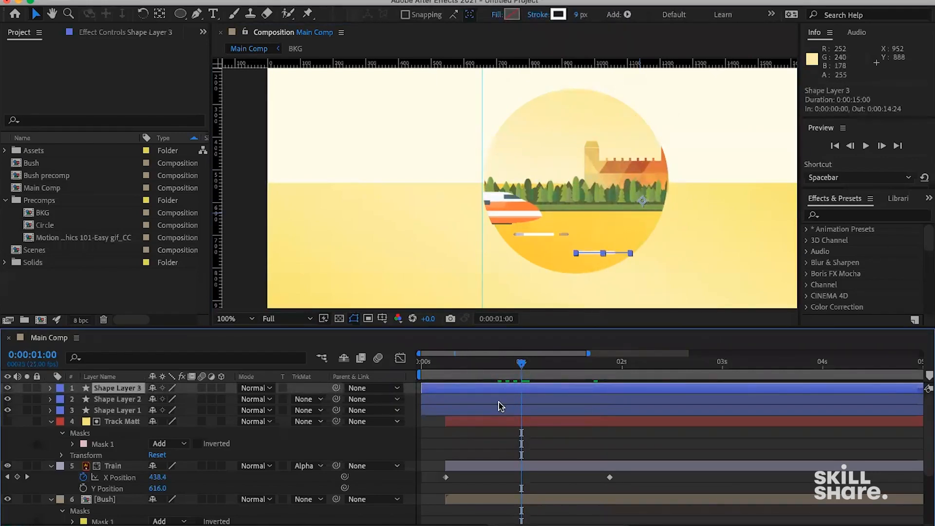
key(u)
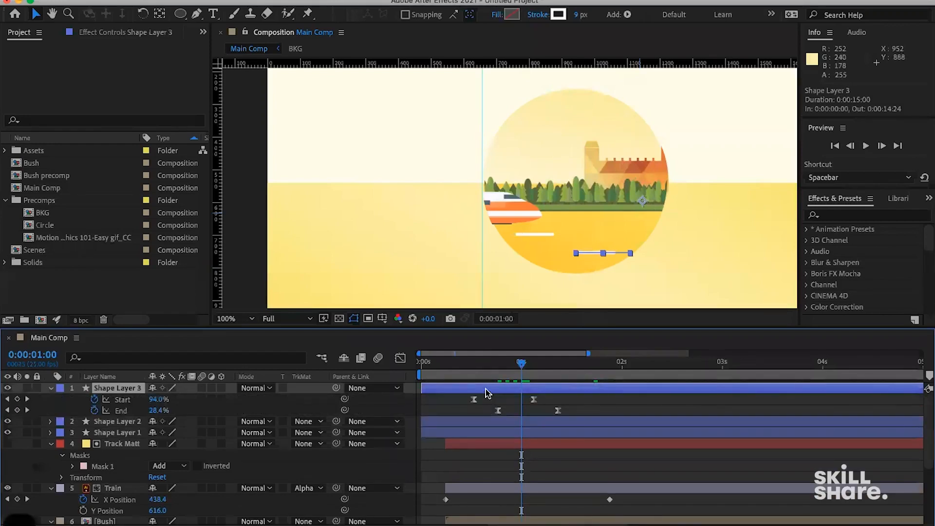
drag(486, 393, 514, 392)
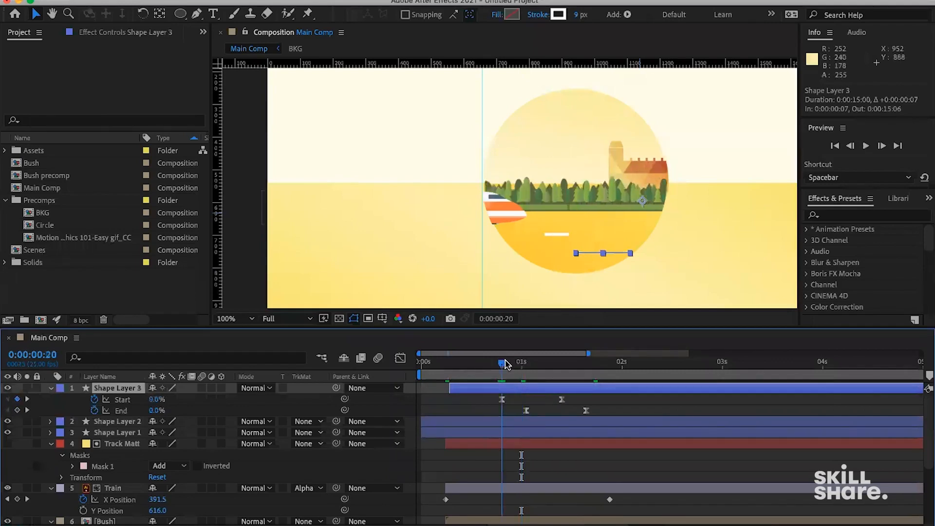
click(526, 363)
drag(526, 363, 550, 364)
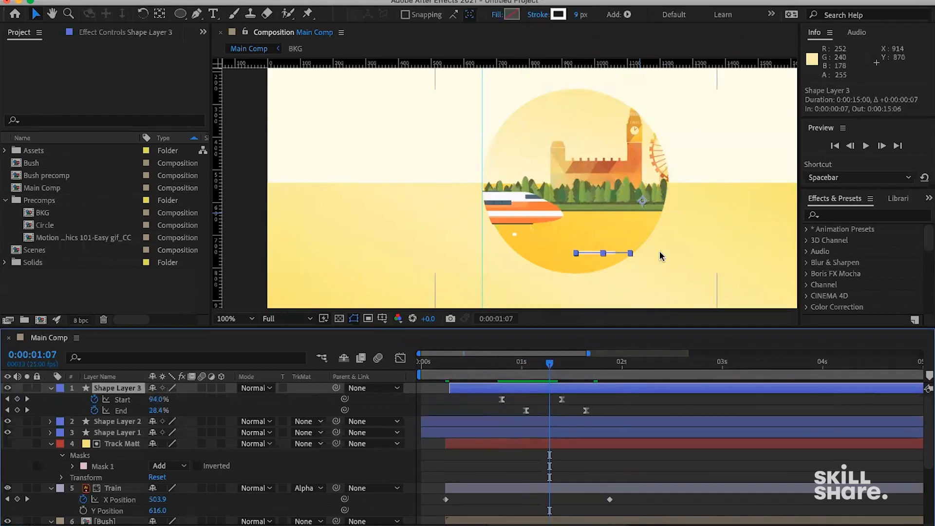
Duplicate Shape Layer 3 into the sky at about position 1002, 212 and shorten the copy's line from its left end to about half
key(ctrl+d)
drag(644, 200, 596, 91)
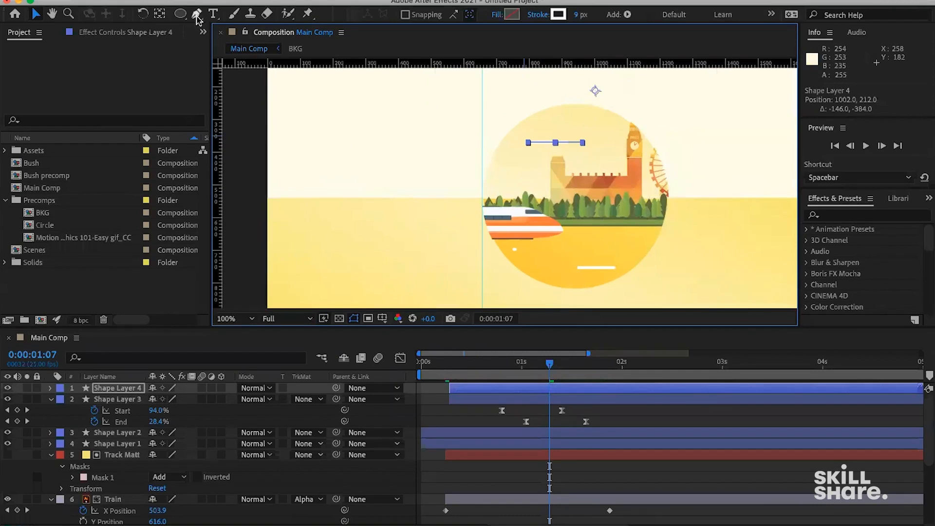
click(198, 16)
click(530, 145)
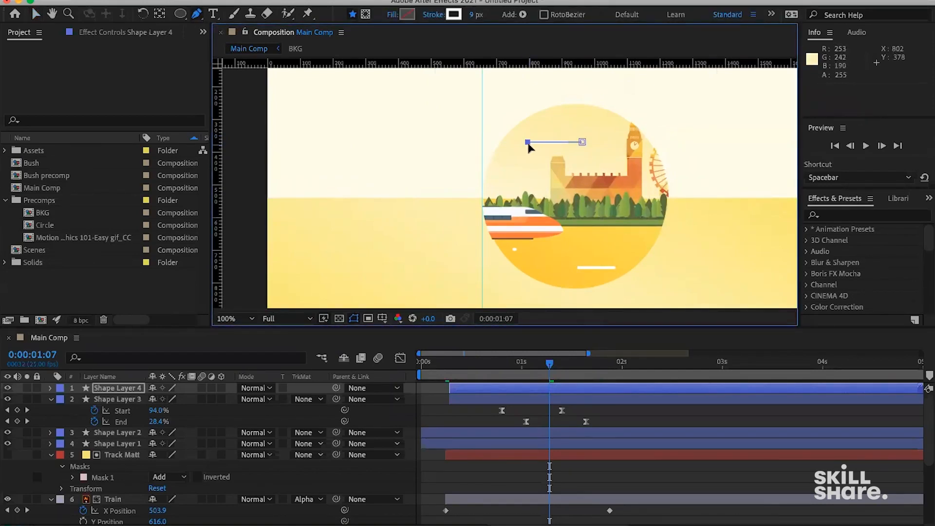
drag(529, 145, 556, 146)
click(622, 416)
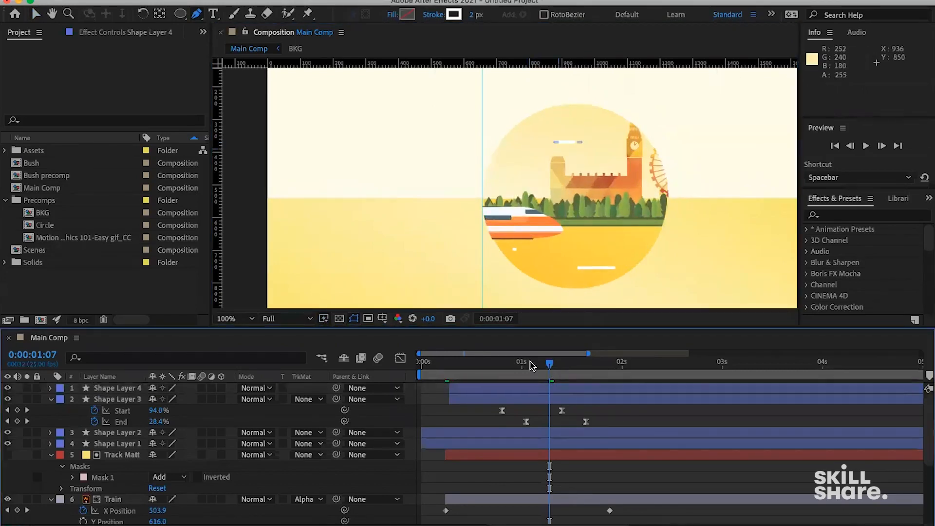
mouse_move(542, 362)
mouse_down()
mouse_move(535, 363)
mouse_move(554, 365)
mouse_up()
click(579, 398)
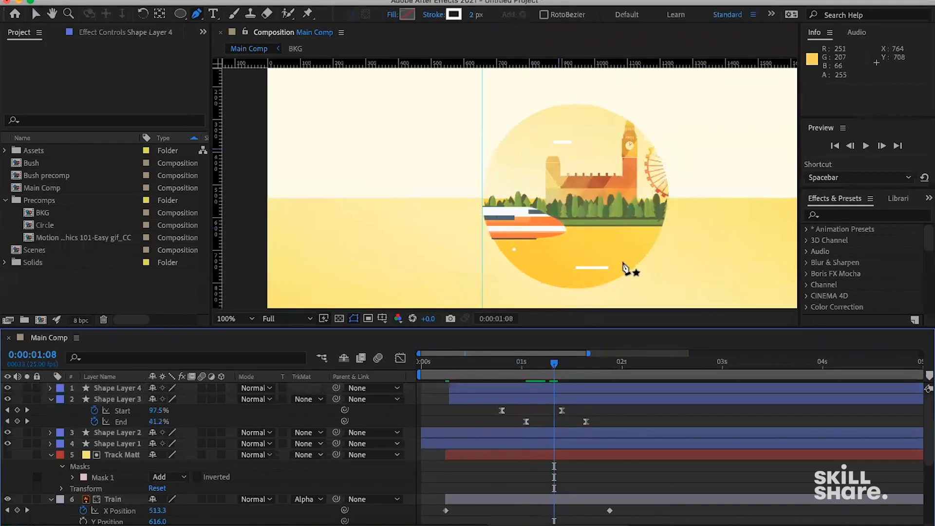
Duplicate Shape Layers 2, 3 and 4 together and place the three copies at the top of the layer stack
drag(627, 365, 612, 390)
key(super+Down)
key(super+Down)
key(super+Down)
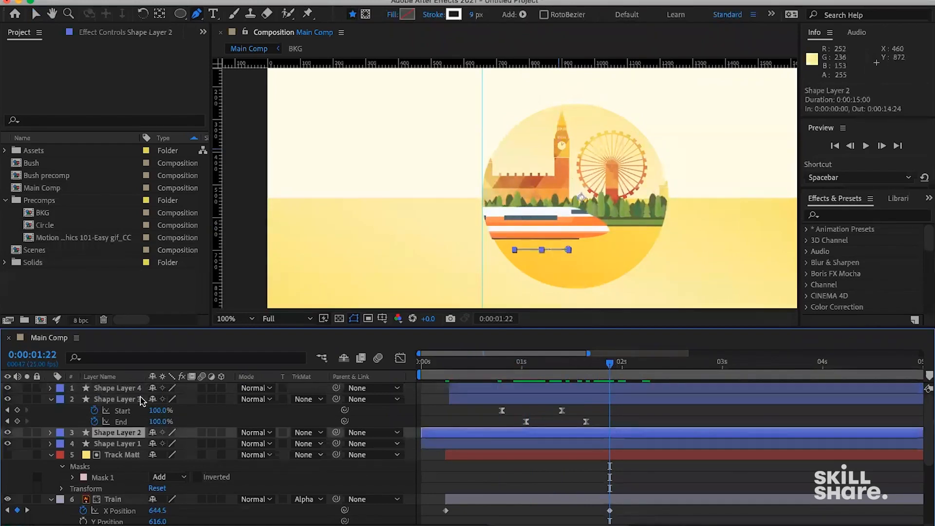
shift+click(131, 389)
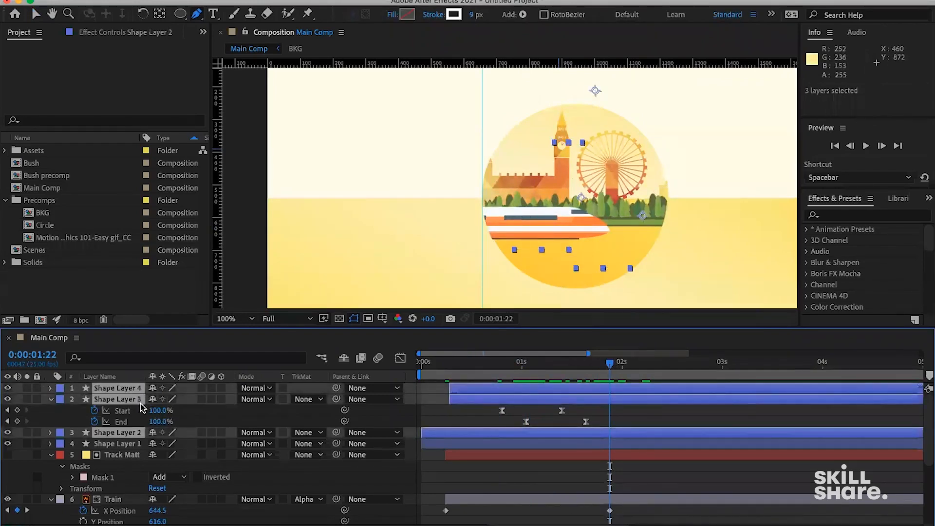
key(super+d)
drag(123, 397, 123, 390)
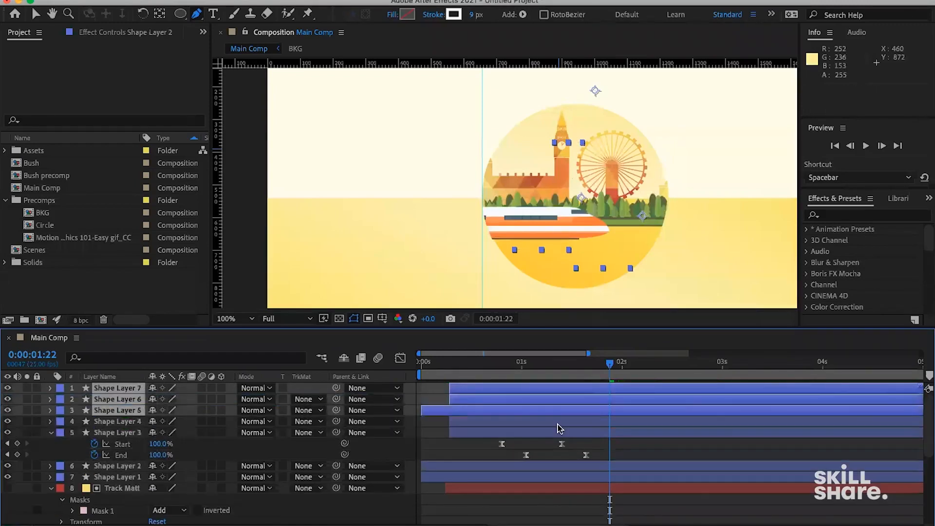
Shift the three copied line layers 1 second 23 frames later, with the topmost starting at 0:00:02:05, and check the repeated lines' timing
key(v)
drag(580, 391, 772, 394)
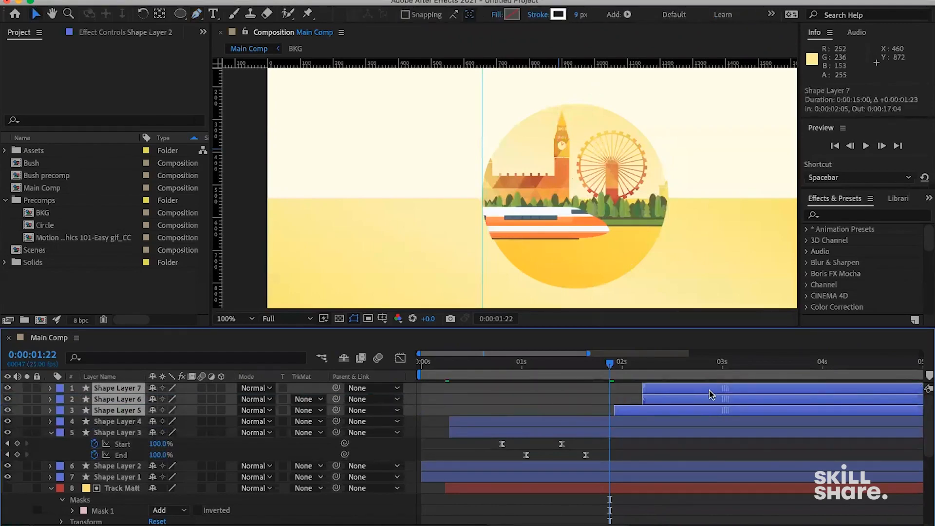
drag(657, 360, 686, 360)
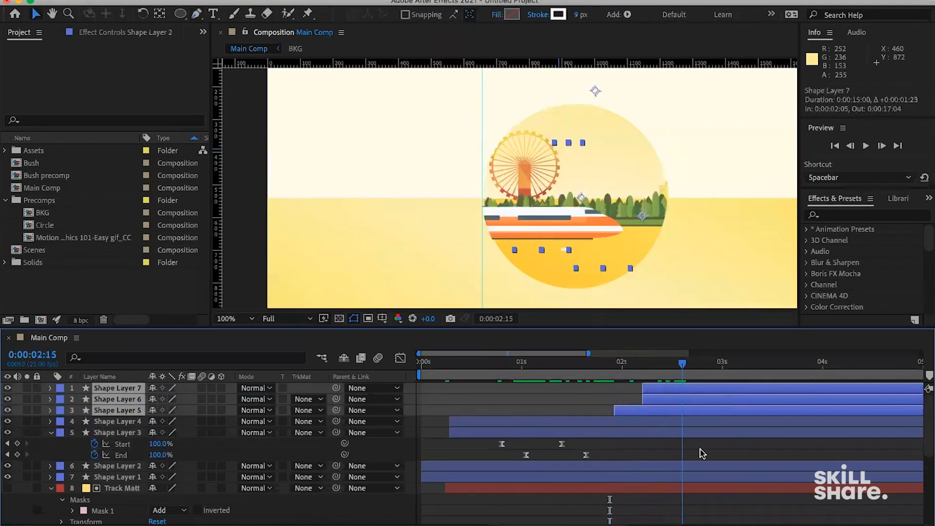
click(700, 450)
drag(603, 365, 719, 364)
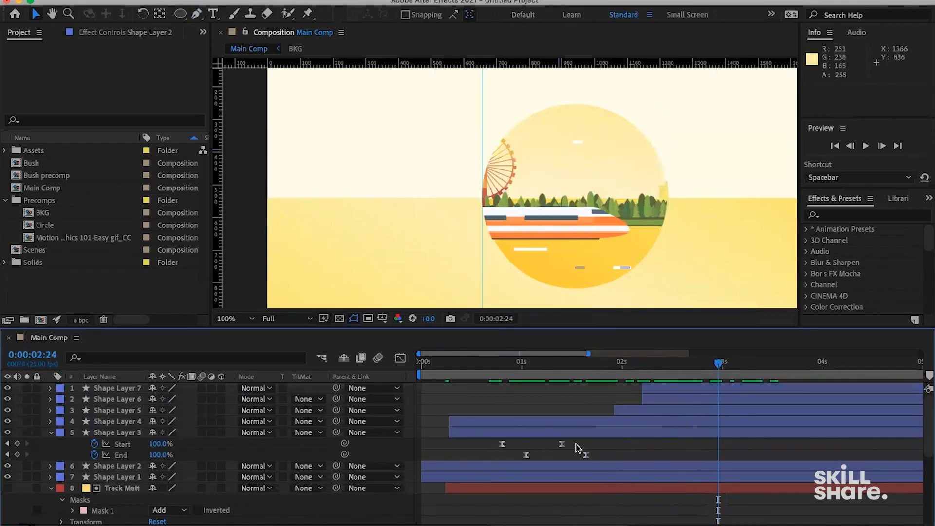
Play back the whole animation from 0:00:00:00 with the full composition in view at 50%
drag(451, 525, 443, 525)
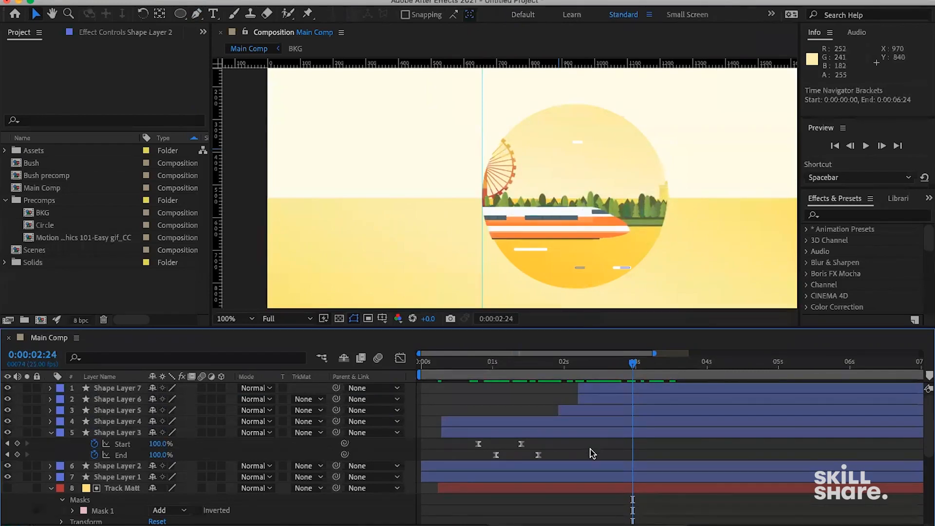
key(comma)
click(423, 364)
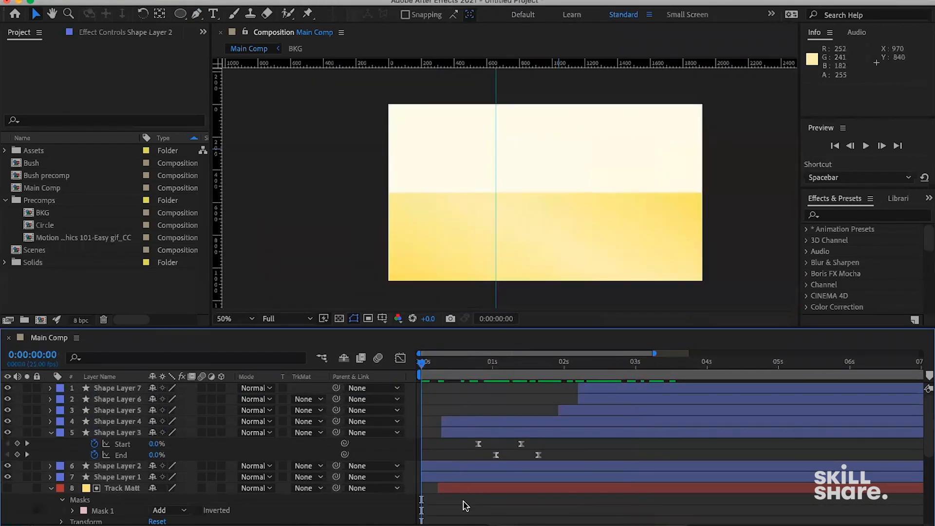
scroll(574, 429, down, 4)
scroll(574, 430, up, 1)
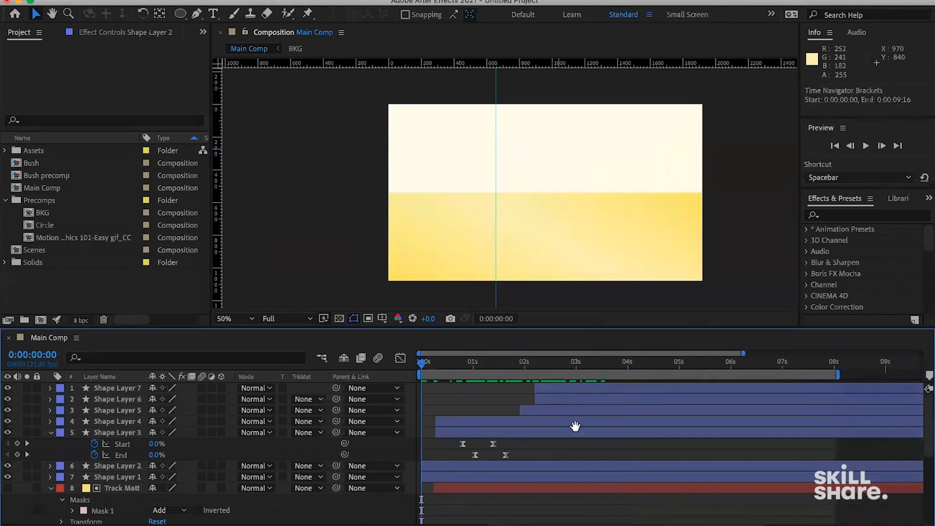
key(space)
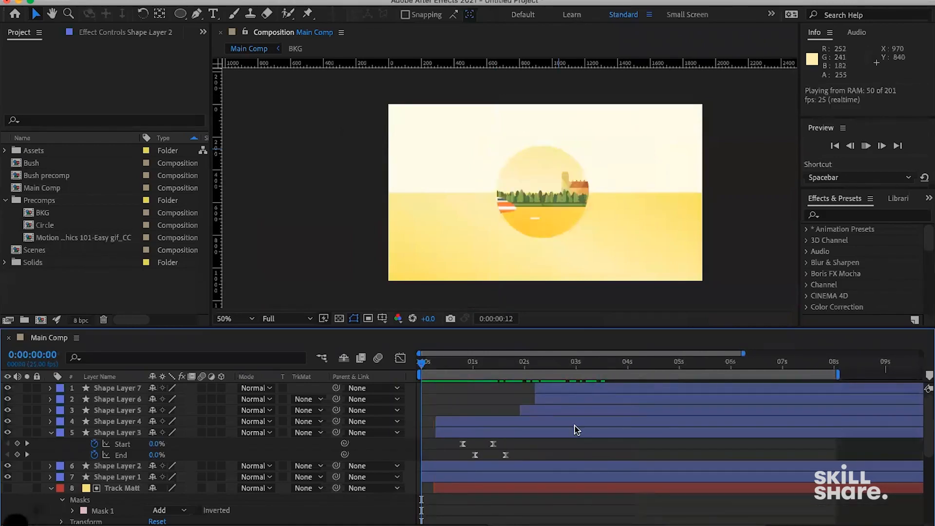